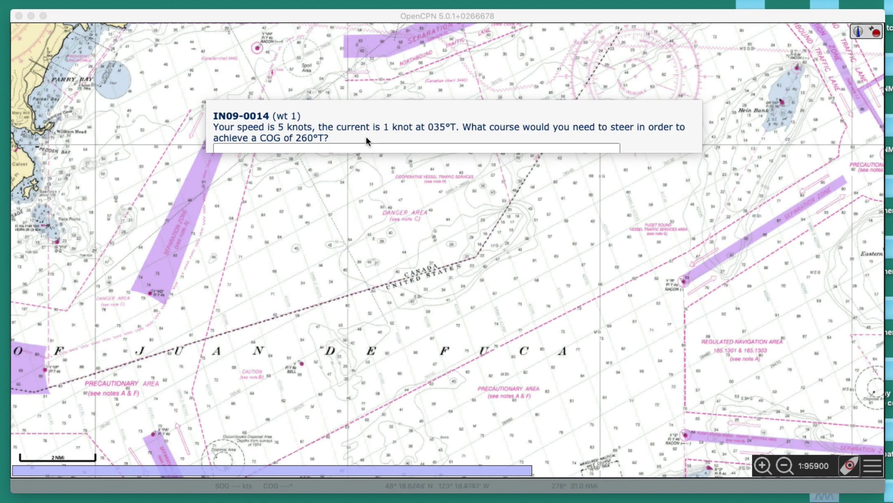
Move the IN09-0014 question box up and to the left, then focus the chart window
{"action": "left_click_drag", "start_coordinate": [376, 113], "coordinate": [364, 117]}
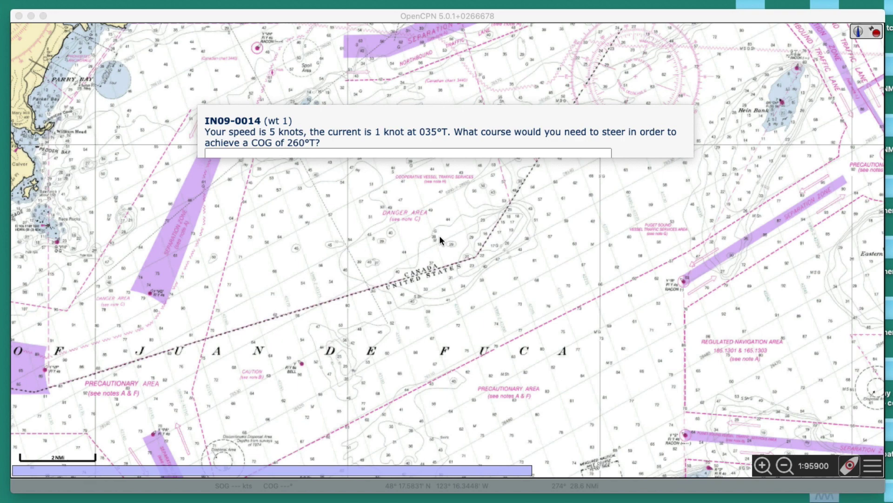
{"action": "left_click_drag", "start_coordinate": [455, 114], "coordinate": [434, 92]}
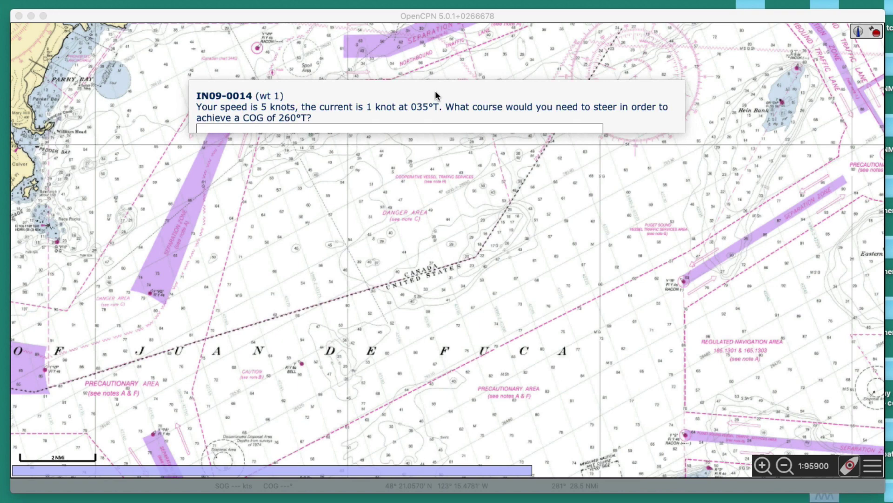
{"action": "left_click", "coordinate": [32, 100]}
{"action": "key", "text": "Left"}
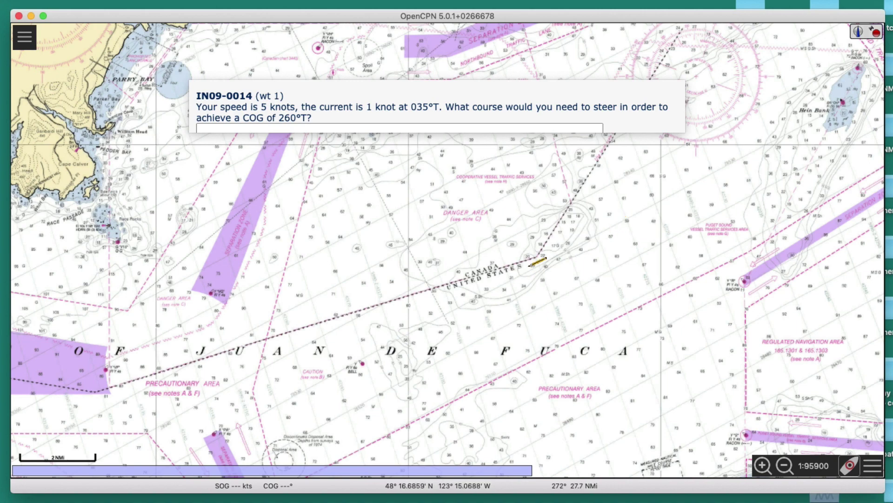
{"action": "left_click", "coordinate": [622, 204]}
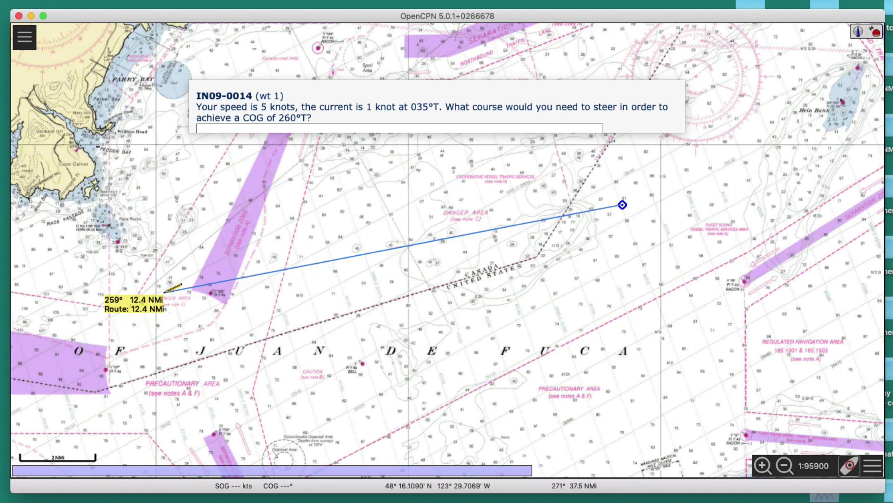
{"action": "left_click", "coordinate": [163, 290]}
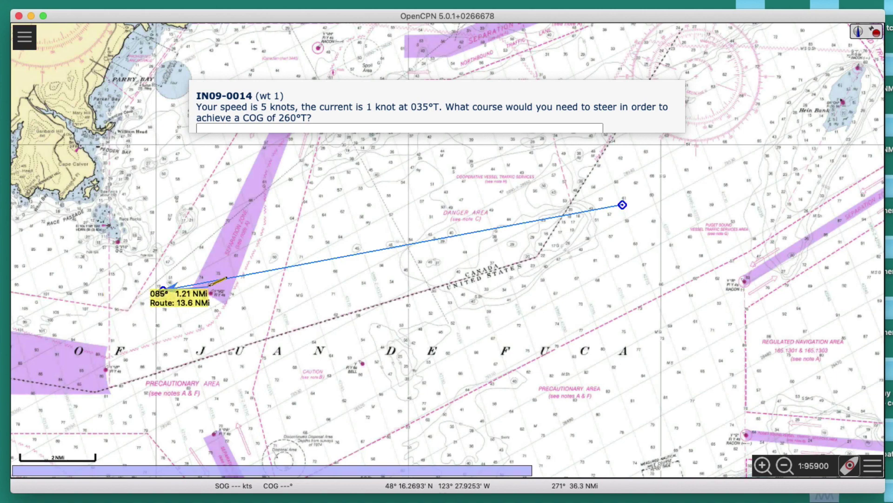
{"action": "key", "text": "Escape"}
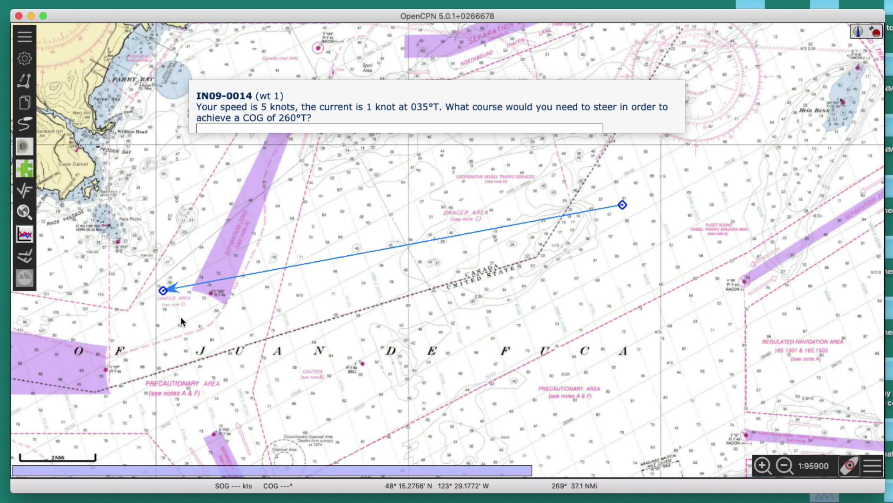
{"action": "right_click", "coordinate": [205, 282]}
{"action": "mouse_move", "coordinate": [237, 405]}
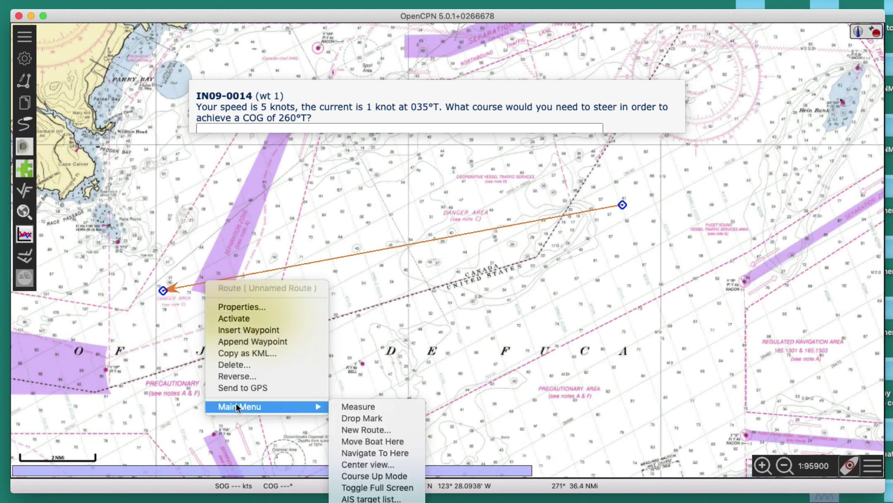
{"action": "left_click", "coordinate": [232, 365]}
{"action": "left_click", "coordinate": [510, 265]}
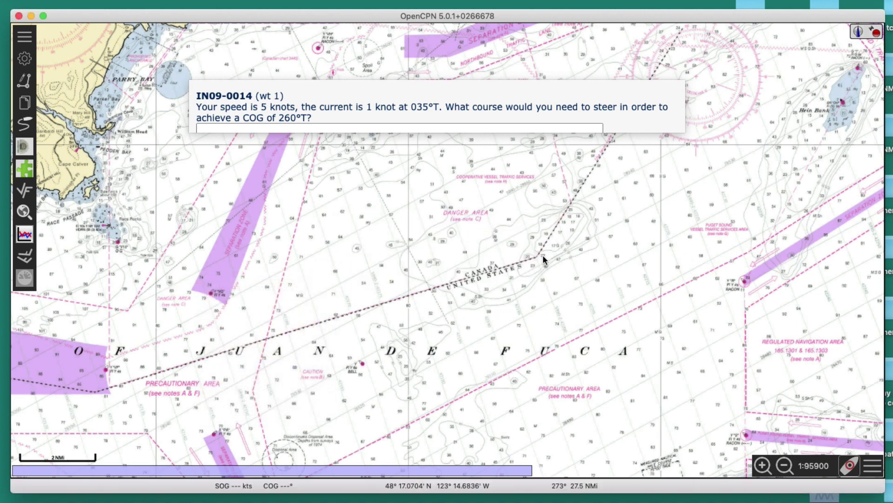
Draw a 13.2 NMi route at 259° from an eastern start point to a western end point
{"action": "left_click", "coordinate": [25, 81]}
{"action": "left_click", "coordinate": [633, 219]}
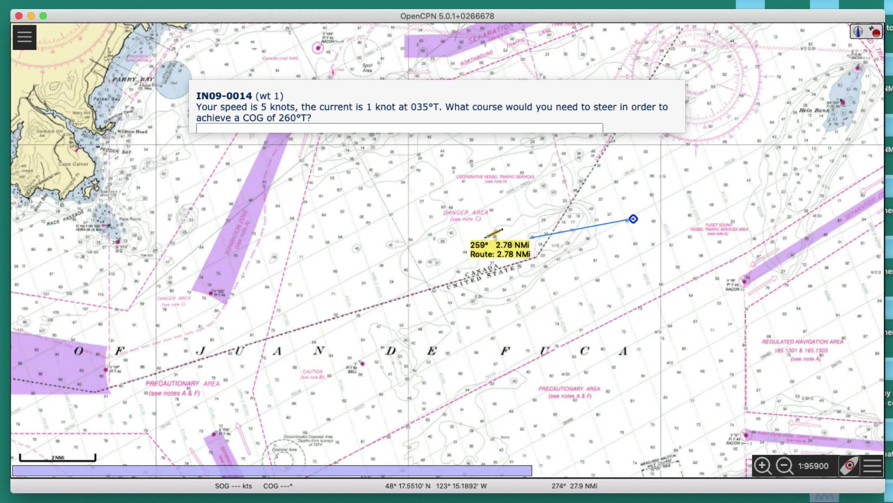
{"action": "left_click", "coordinate": [143, 304]}
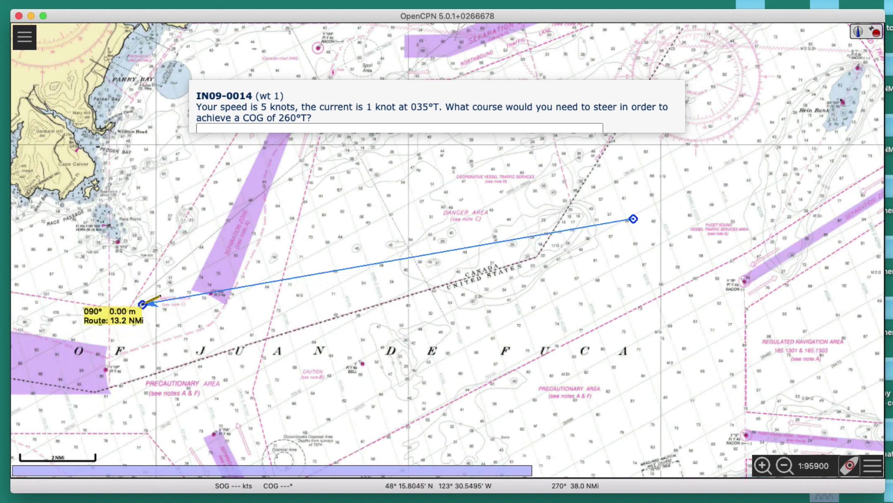
{"action": "key", "text": "Escape"}
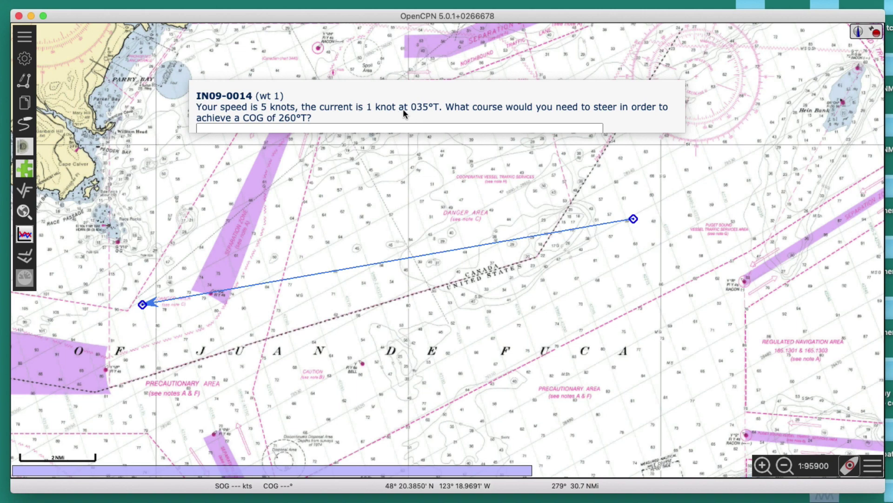
{"action": "left_click", "coordinate": [26, 83]}
Draw a 1.03 NMi current-vector route at 035°, north of the long course line
{"action": "left_click", "coordinate": [309, 242]}
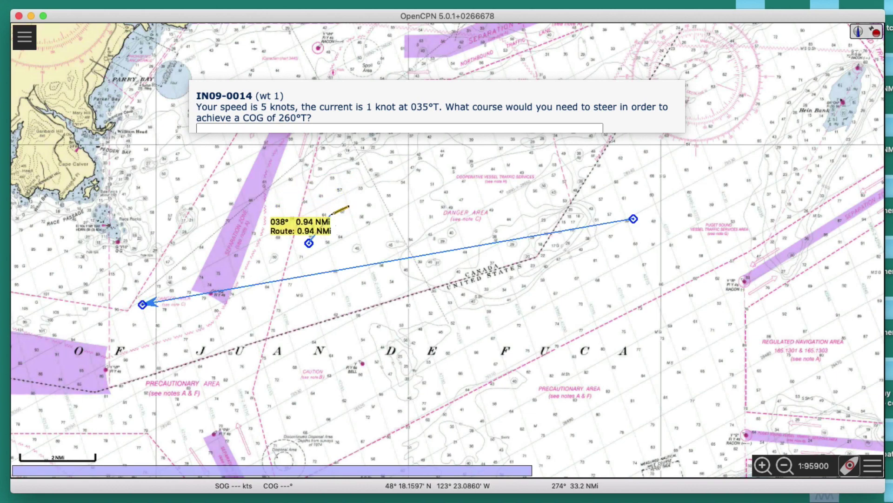
{"action": "scroll", "coordinate": [333, 214], "scroll_direction": "up", "scroll_amount": 1}
{"action": "scroll", "coordinate": [334, 212], "scroll_direction": "up", "scroll_amount": 1}
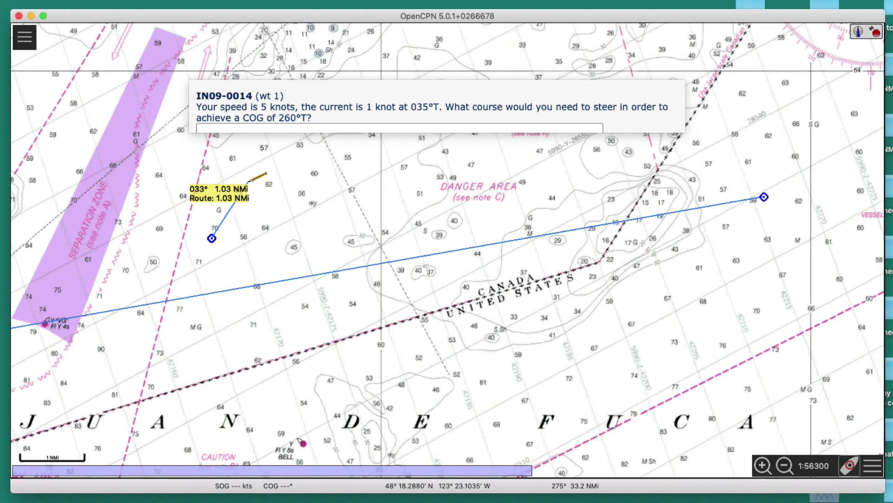
{"action": "scroll", "coordinate": [251, 180], "scroll_direction": "up", "scroll_amount": 1}
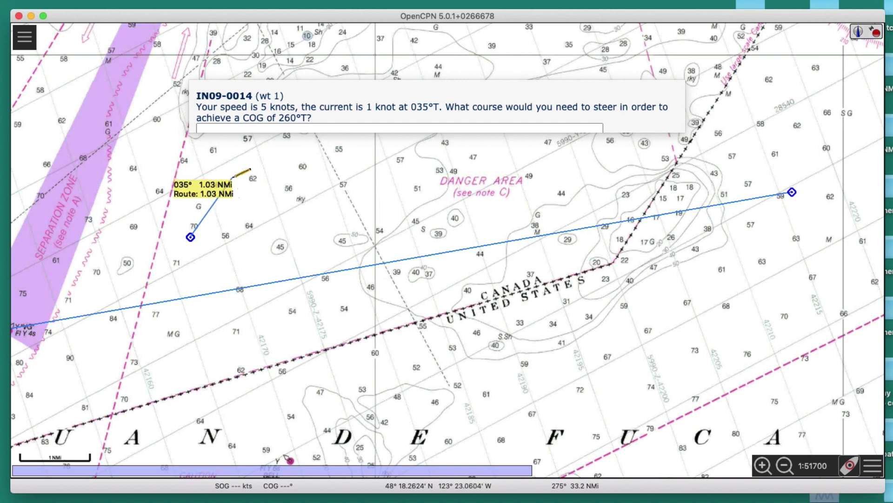
{"action": "left_click", "coordinate": [232, 177]}
{"action": "key", "text": "Escape"}
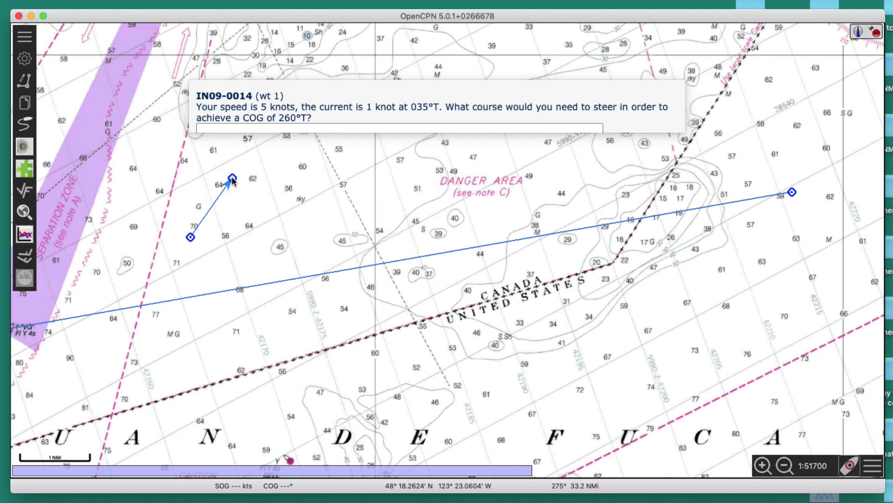
{"action": "left_click_drag", "start_coordinate": [280, 213], "coordinate": [452, 217]}
{"action": "scroll", "coordinate": [453, 218], "scroll_direction": "down", "scroll_amount": 3}
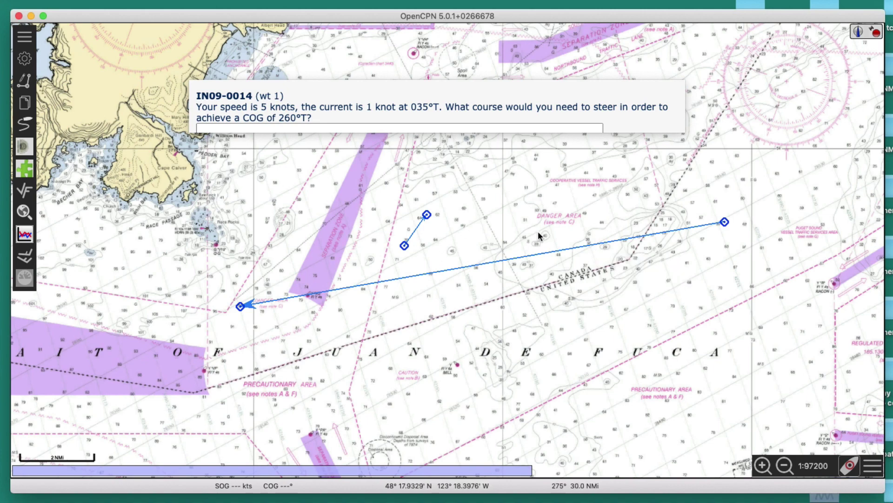
Zoom to about 1:65700 and pan so the long route and current vector are centred
{"action": "scroll", "coordinate": [531, 251], "scroll_direction": "up", "scroll_amount": 3}
{"action": "scroll", "coordinate": [467, 309], "scroll_direction": "down", "scroll_amount": 4}
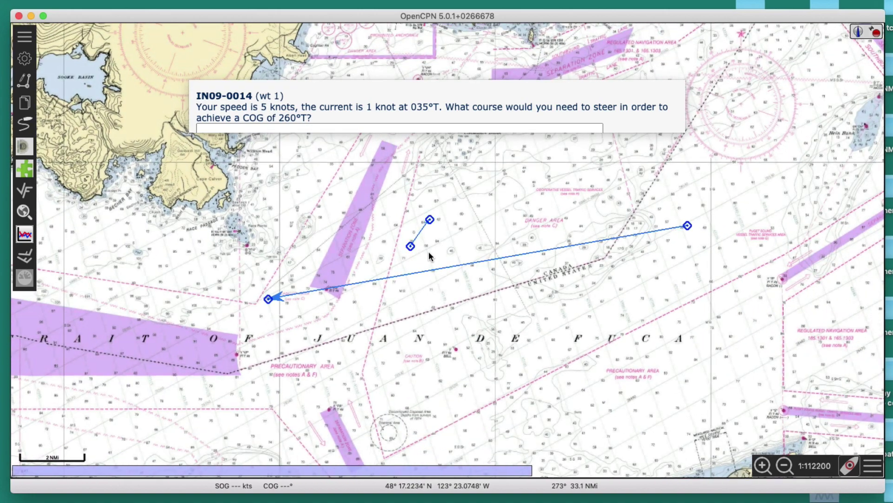
{"action": "scroll", "coordinate": [428, 252], "scroll_direction": "up", "scroll_amount": 3}
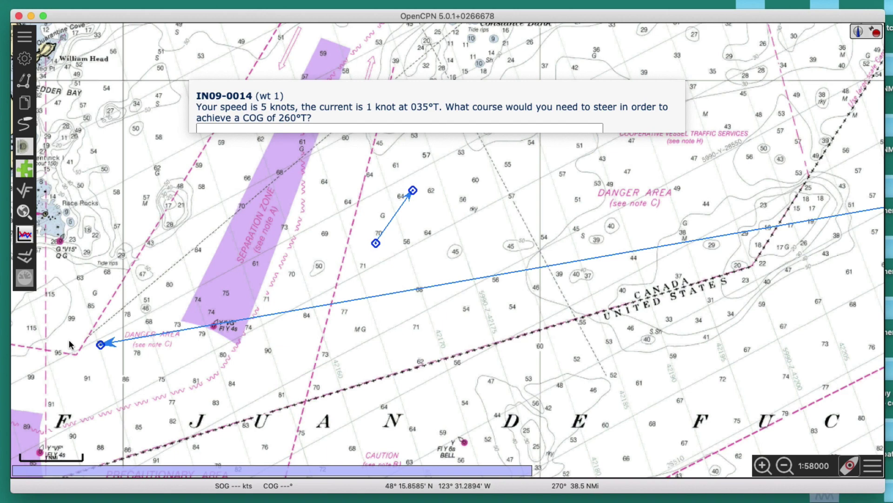
{"action": "scroll", "coordinate": [458, 365], "scroll_direction": "down", "scroll_amount": 2}
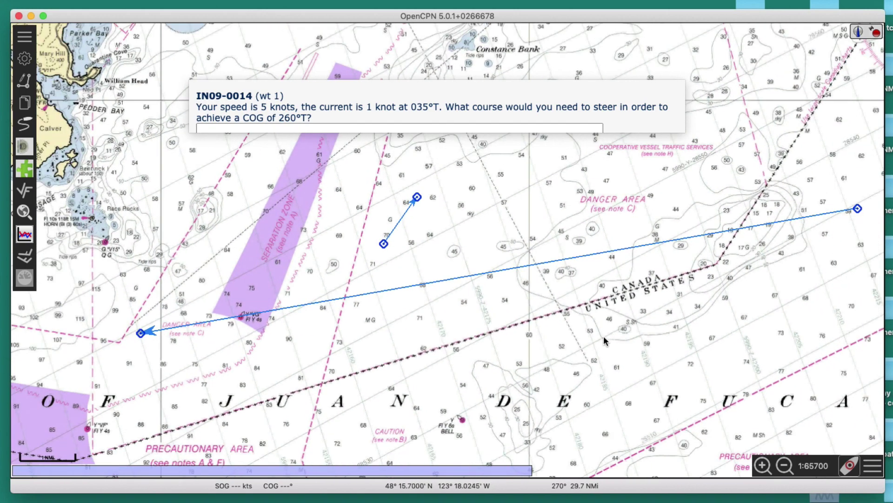
{"action": "left_click_drag", "start_coordinate": [606, 324], "coordinate": [529, 335]}
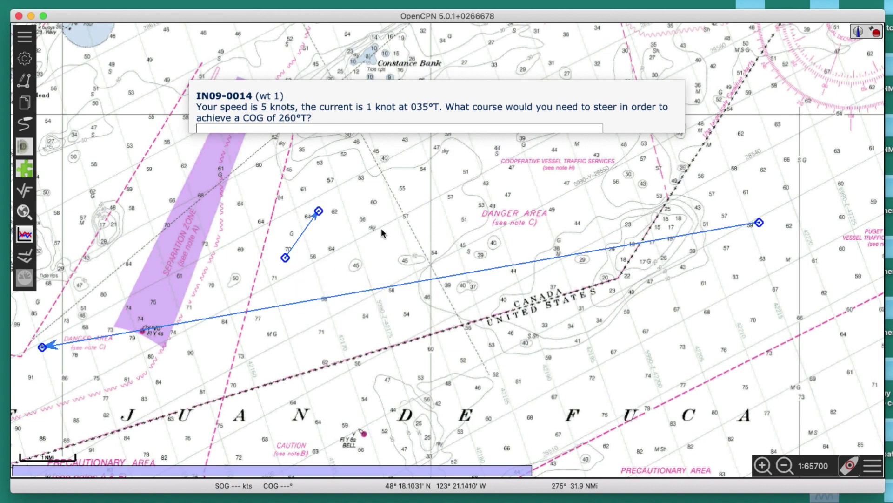
{"action": "left_click_drag", "start_coordinate": [373, 235], "coordinate": [378, 201]}
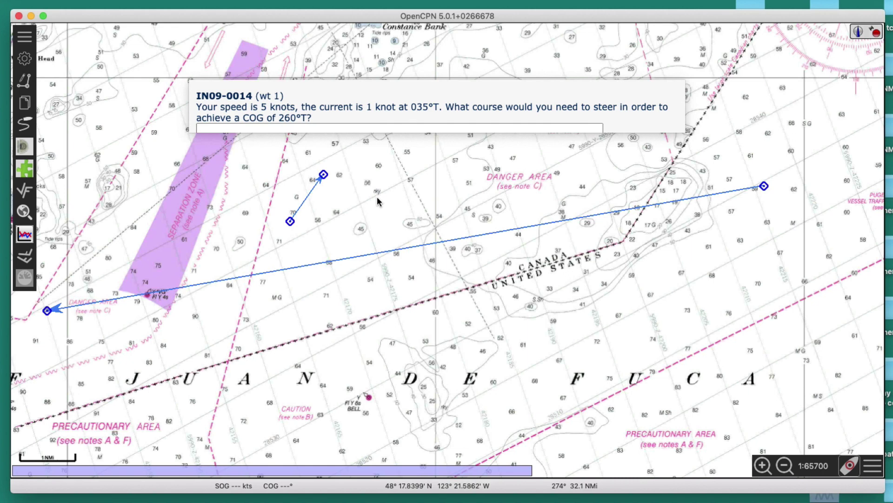
Start a route from the existing eastern waypoint with a 5.0 NMi leg at 260°
{"action": "left_click", "coordinate": [24, 81]}
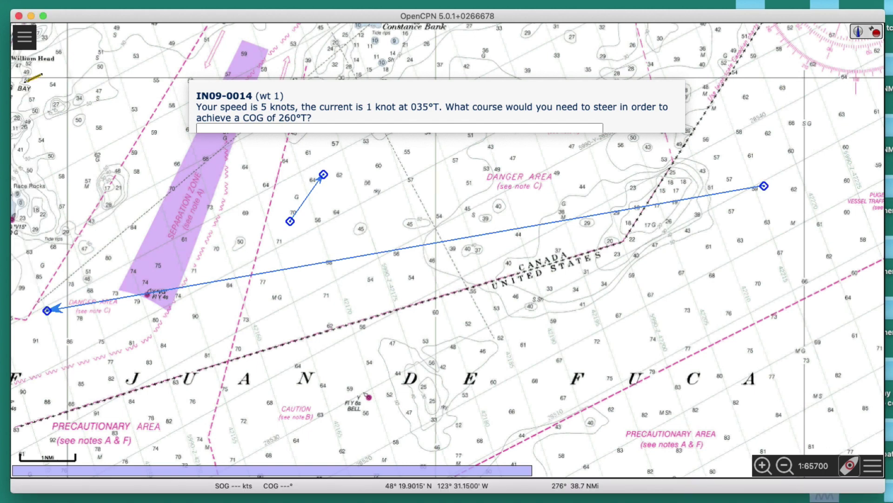
{"action": "left_click", "coordinate": [764, 186]}
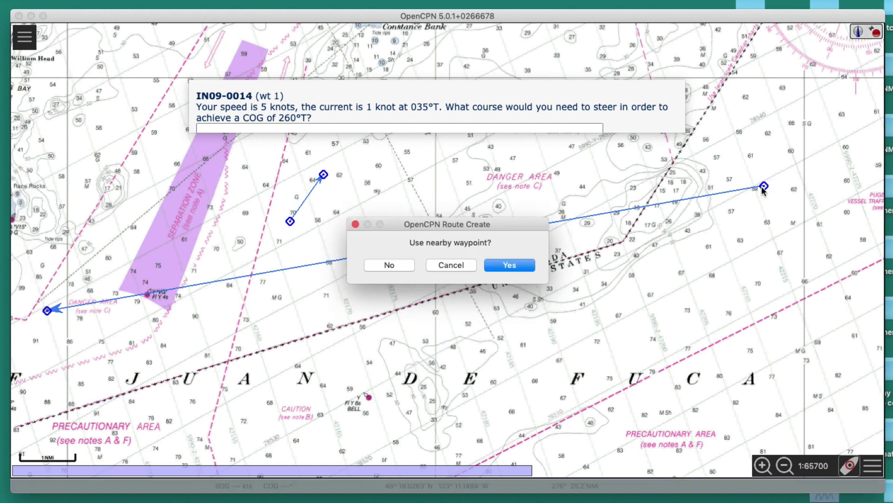
{"action": "left_click", "coordinate": [522, 263]}
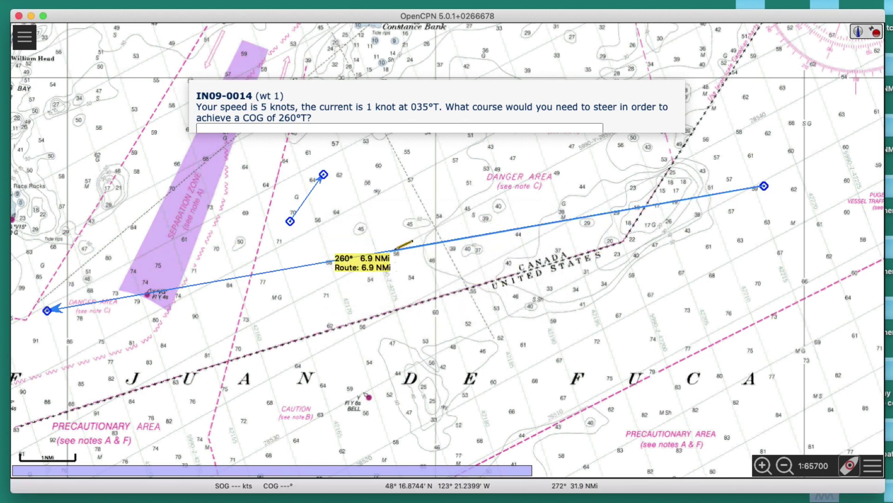
{"action": "left_click", "coordinate": [492, 231]}
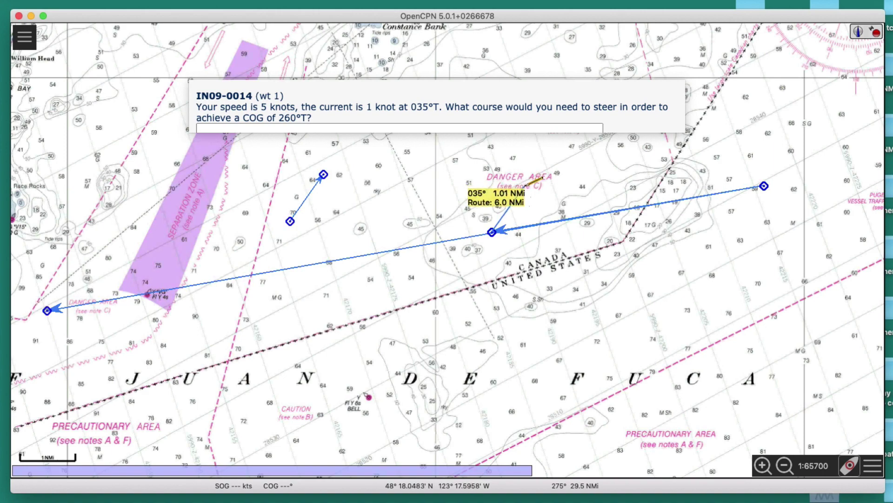
{"action": "scroll", "coordinate": [527, 183], "scroll_direction": "up", "scroll_amount": 2}
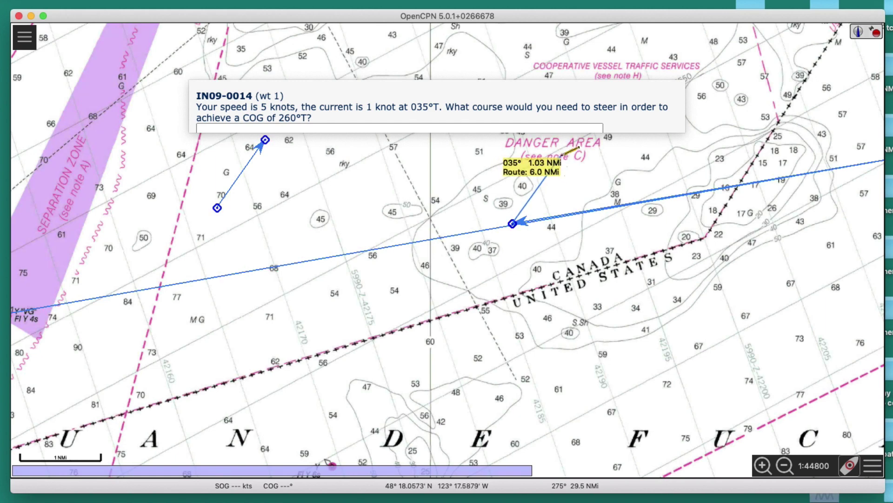
End the route with a 1 NMi leg at 035°
{"action": "left_click", "coordinate": [560, 157]}
{"action": "key", "text": "Escape"}
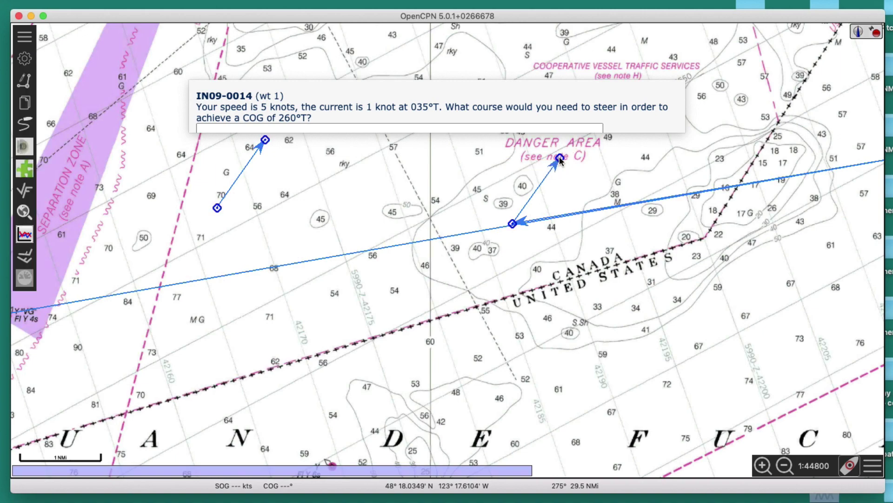
{"action": "left_click_drag", "start_coordinate": [643, 273], "coordinate": [467, 347]}
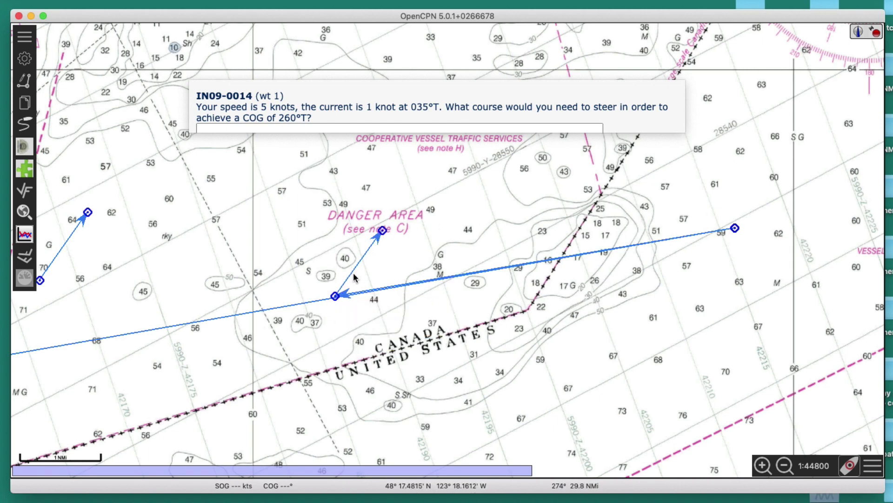
Join the existing eastern waypoint to the existing current-vector tip waypoint with a new leg
{"action": "mouse_move", "coordinate": [382, 233]}
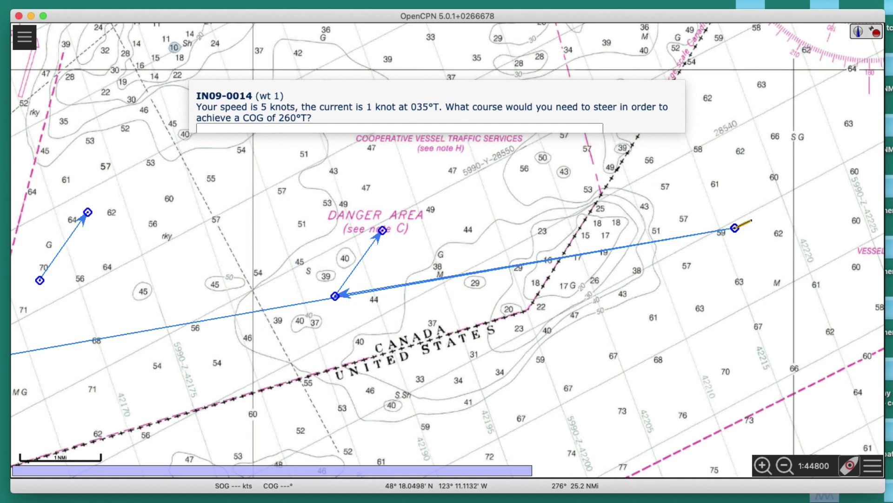
{"action": "left_click", "coordinate": [736, 228]}
{"action": "left_click", "coordinate": [532, 269]}
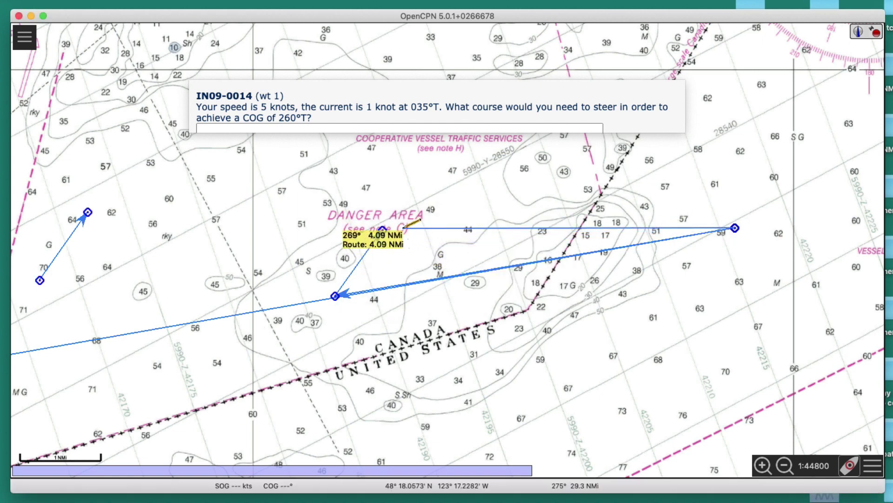
{"action": "left_click", "coordinate": [382, 230]}
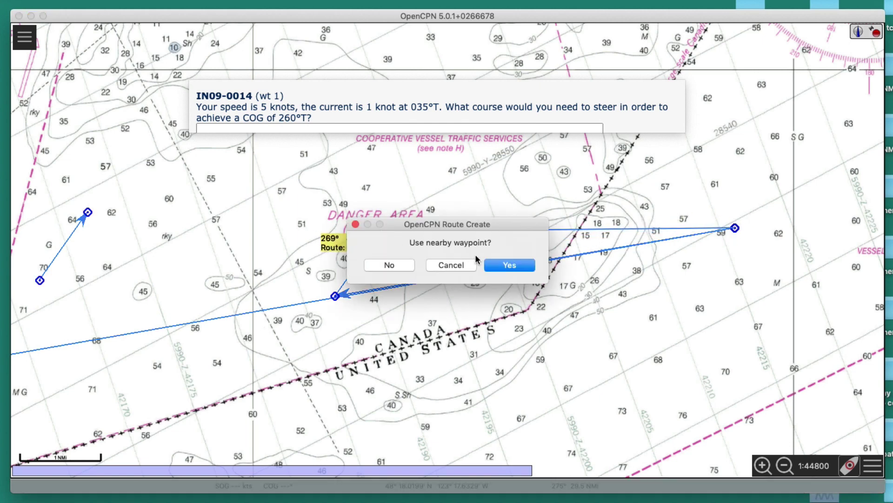
{"action": "left_click", "coordinate": [509, 264]}
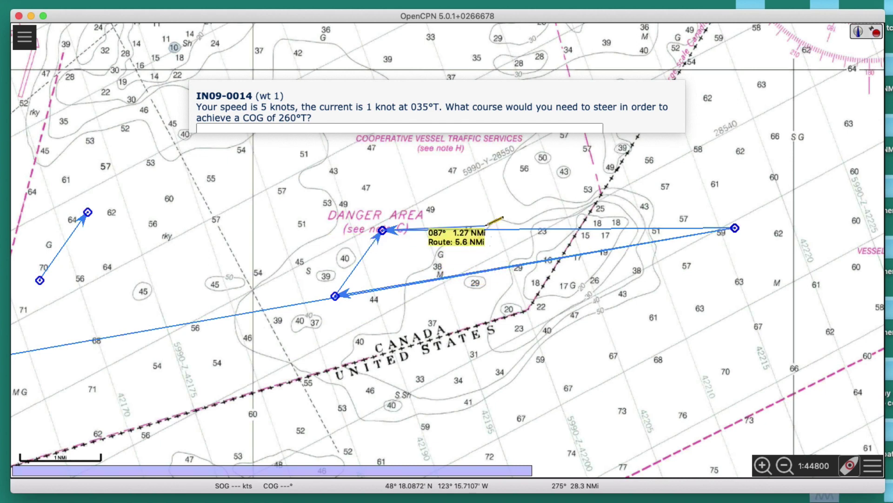
{"action": "key", "text": "Escape"}
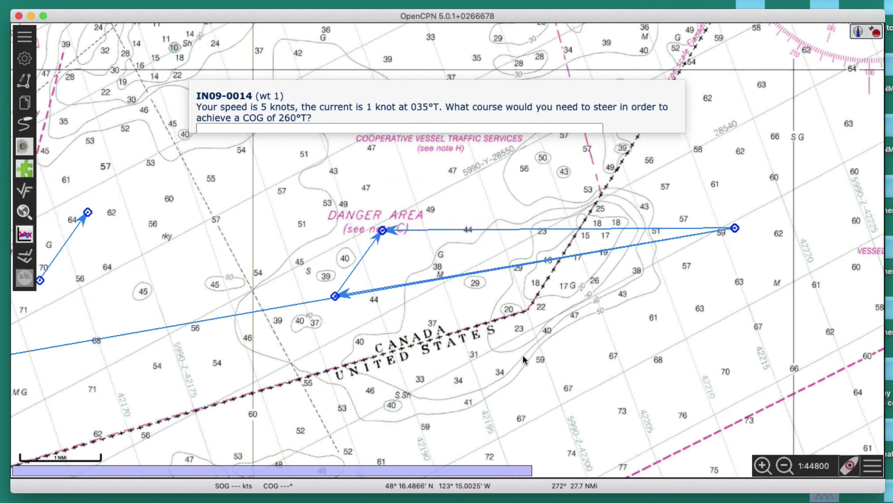
Zoom out and check the triangle legs' bearings and lengths
{"action": "scroll", "coordinate": [523, 360], "scroll_direction": "down", "scroll_amount": 3}
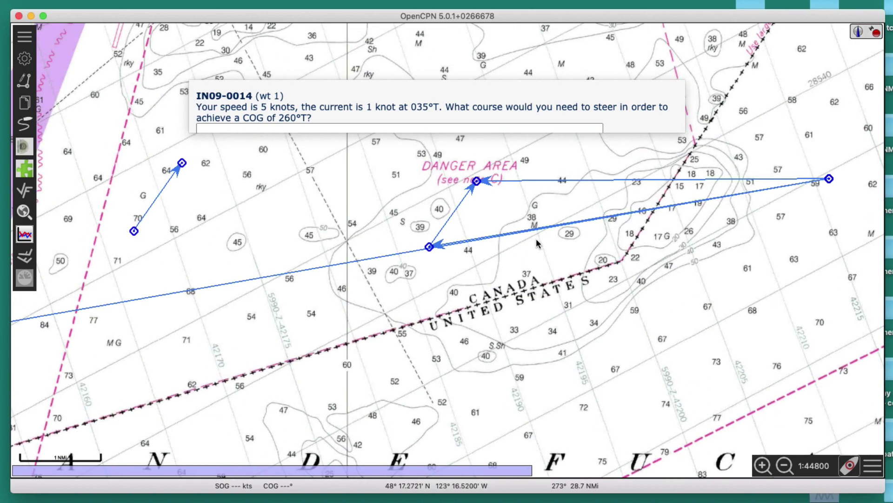
{"action": "mouse_move", "coordinate": [543, 226]}
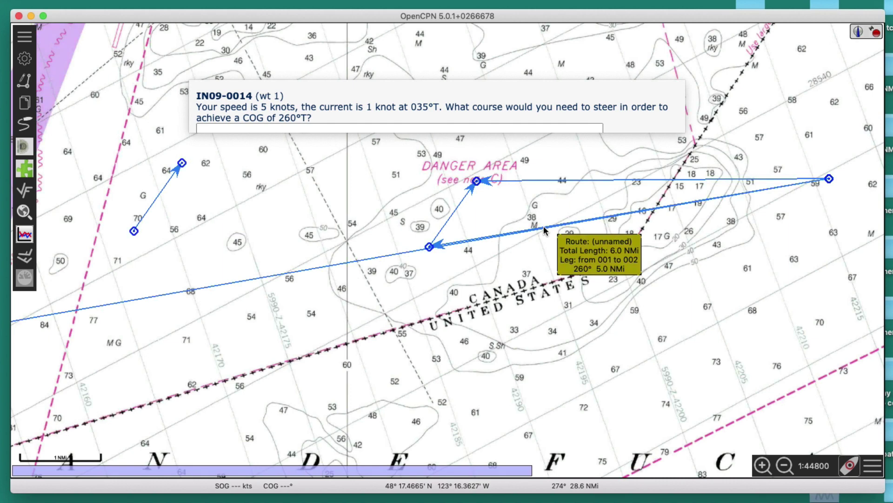
{"action": "mouse_move", "coordinate": [548, 183]}
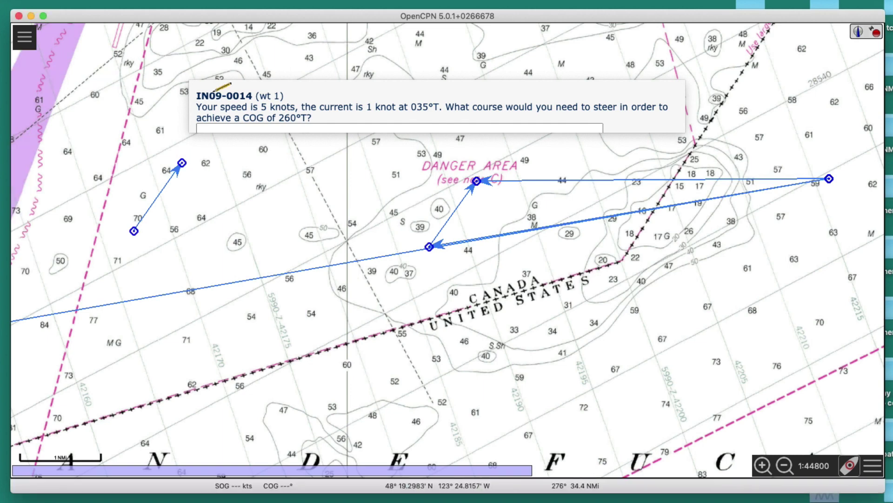
Start a route at the reused eastern waypoint with a 5 NM steering leg at 251°
{"action": "left_click", "coordinate": [830, 179]}
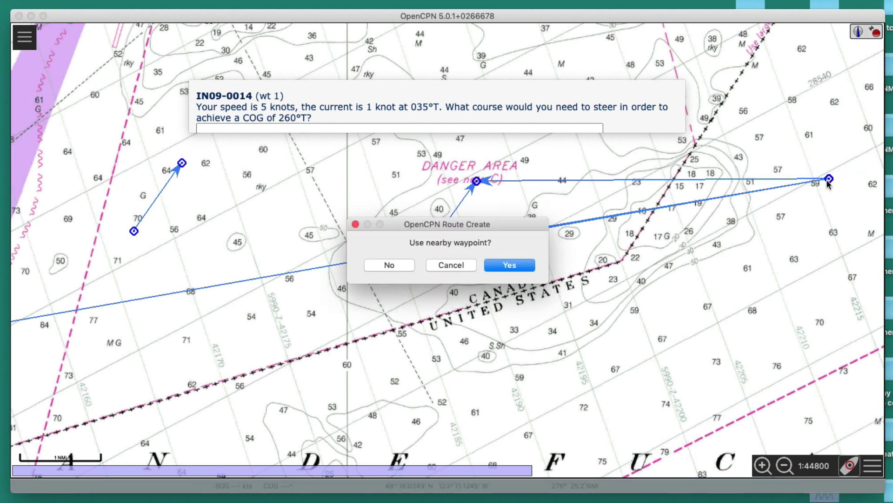
{"action": "left_click", "coordinate": [509, 265]}
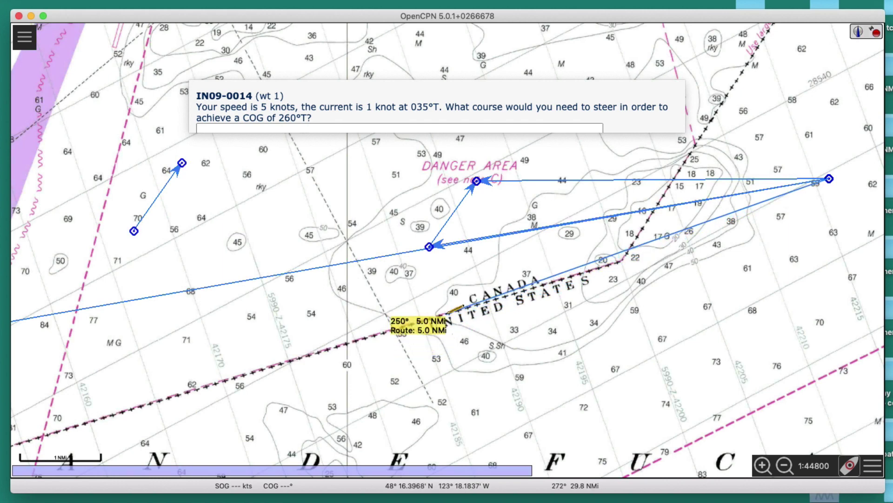
{"action": "left_click", "coordinate": [444, 309]}
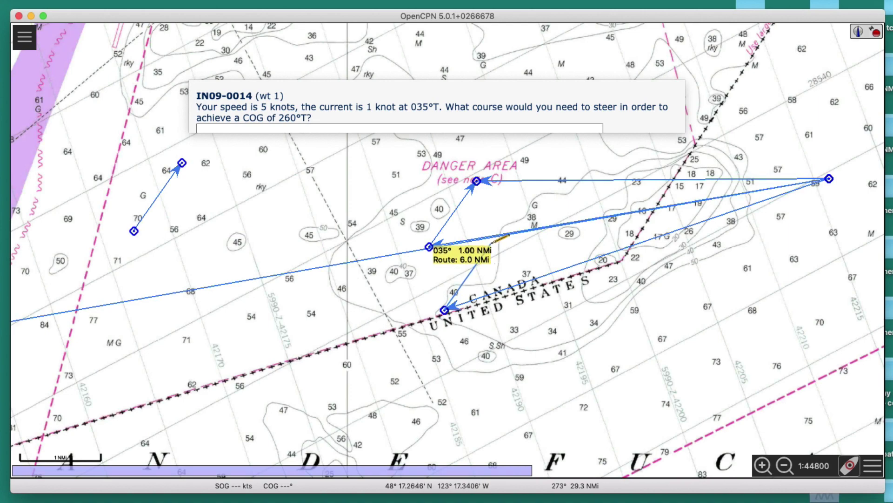
Finish with a 1.00 NMi leg at 035° and drag its tip onto the 260° course line
{"action": "double_click", "coordinate": [491, 243]}
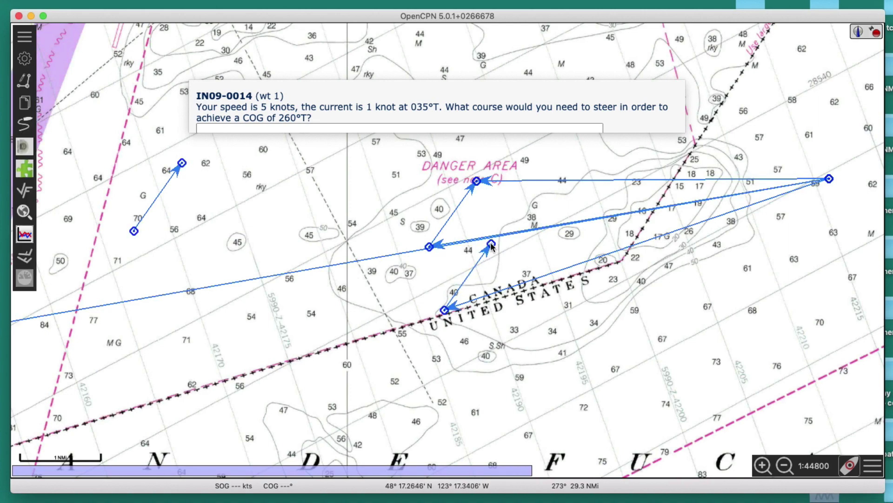
{"action": "scroll", "coordinate": [505, 307], "scroll_direction": "up", "scroll_amount": 5}
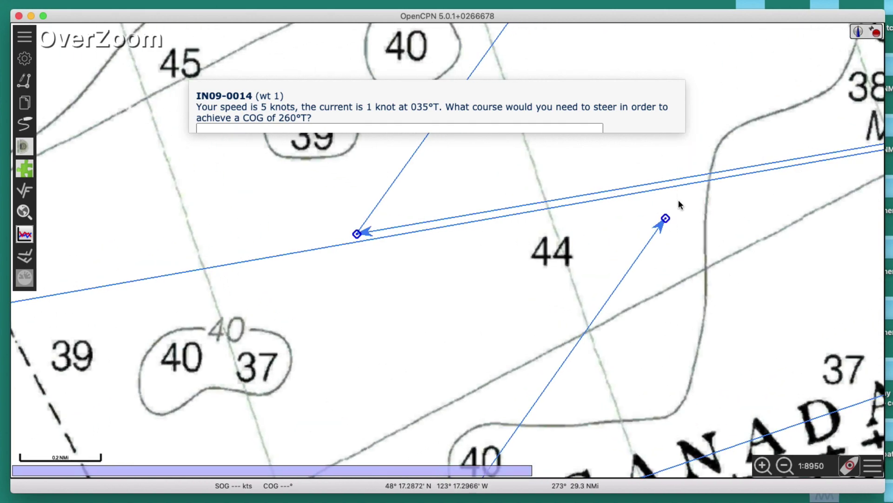
{"action": "left_click_drag", "start_coordinate": [357, 235], "coordinate": [353, 244]}
{"action": "left_click_drag", "start_coordinate": [661, 235], "coordinate": [530, 213]}
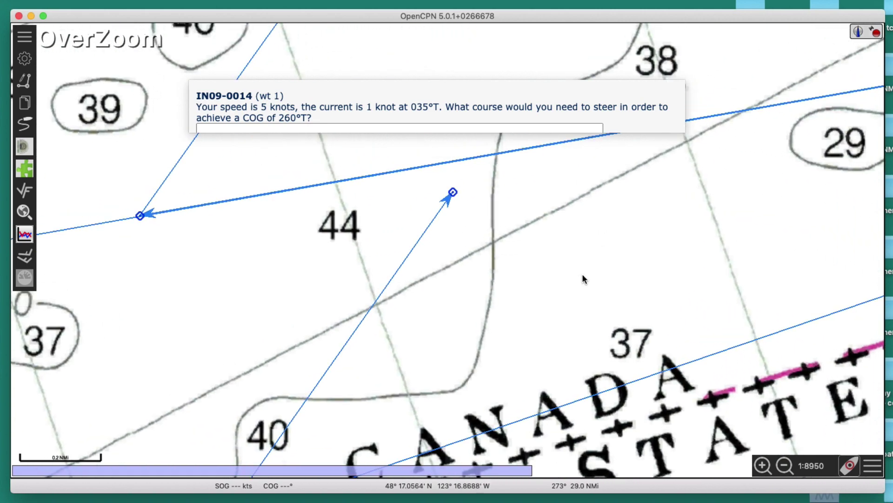
{"action": "scroll", "coordinate": [583, 278], "scroll_direction": "down", "scroll_amount": 4}
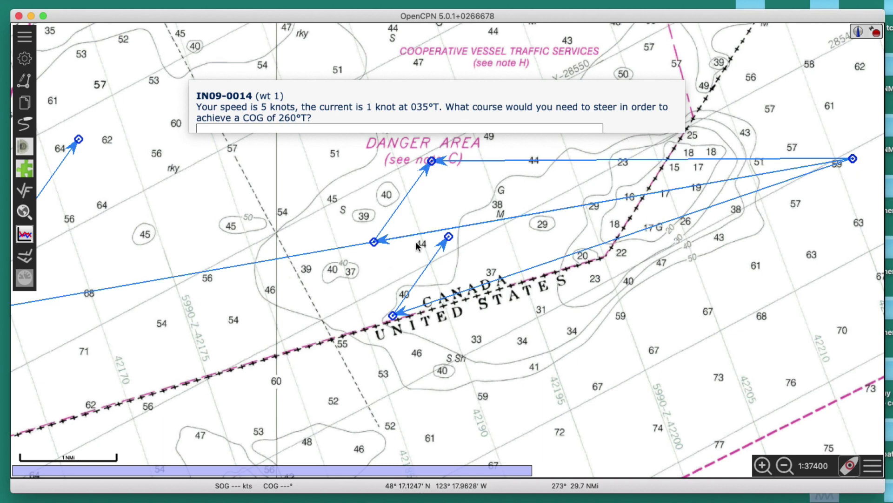
{"action": "mouse_move", "coordinate": [485, 285]}
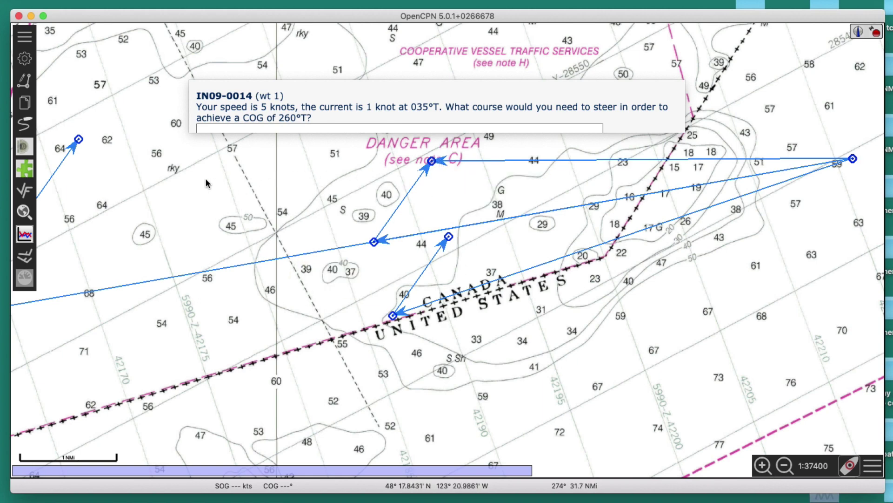
{"action": "mouse_move", "coordinate": [362, 244]}
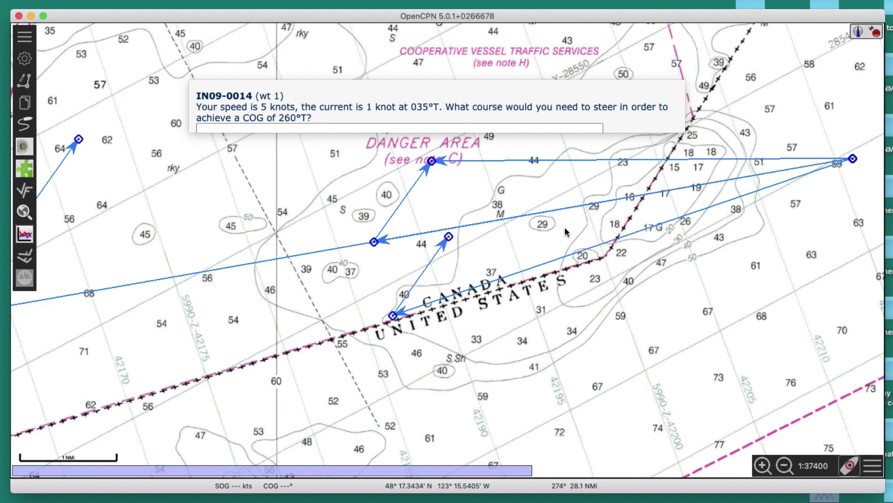
{"action": "mouse_move", "coordinate": [581, 159]}
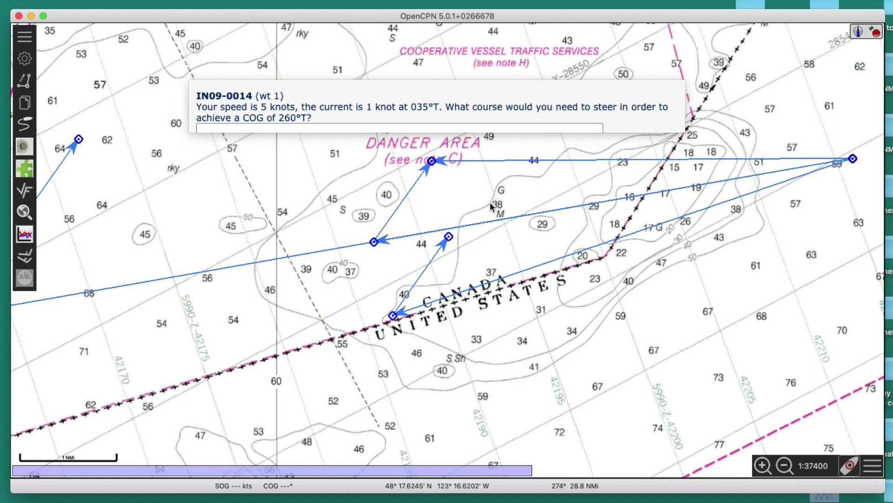
{"action": "mouse_move", "coordinate": [445, 235]}
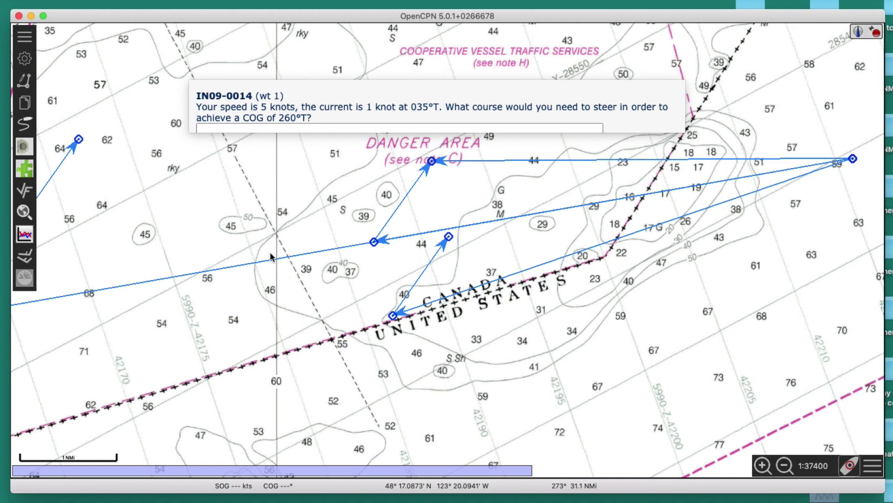
Draw a 13.6 NMi route at 260° from an eastern start point to a western end point
{"action": "scroll", "coordinate": [400, 316], "scroll_direction": "down", "scroll_amount": 5}
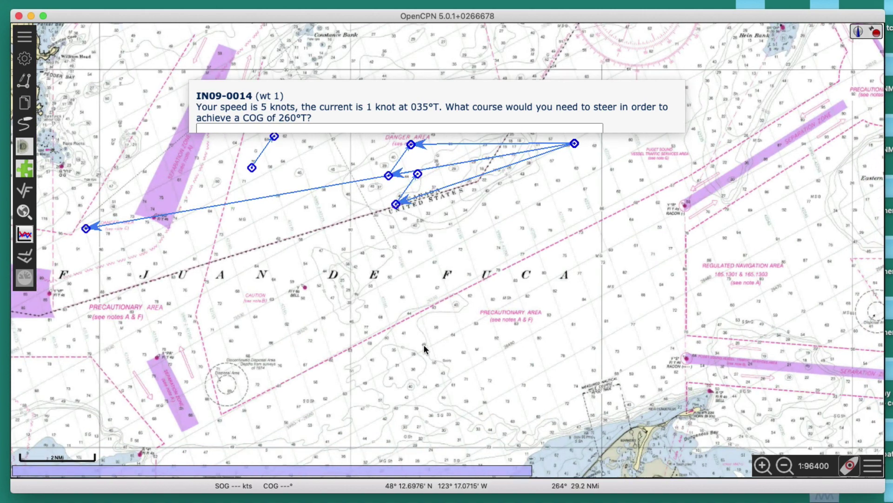
{"action": "left_click", "coordinate": [24, 80]}
{"action": "left_click", "coordinate": [631, 213]}
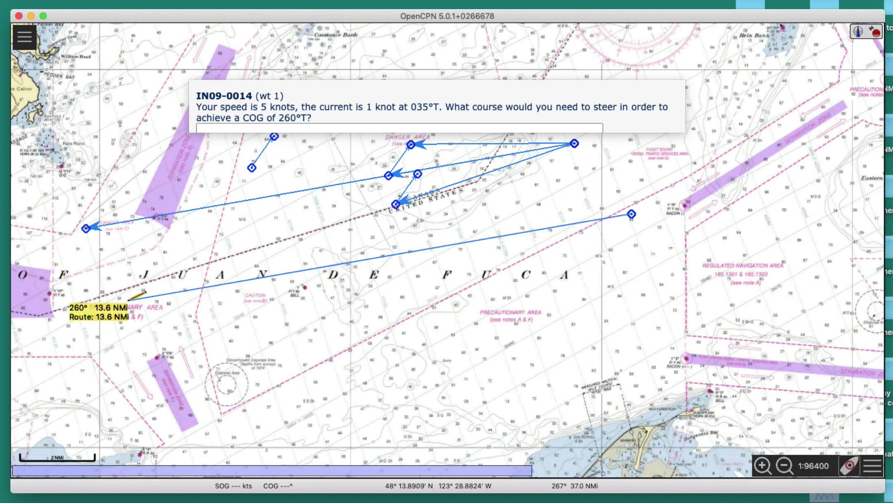
{"action": "left_click", "coordinate": [127, 301]}
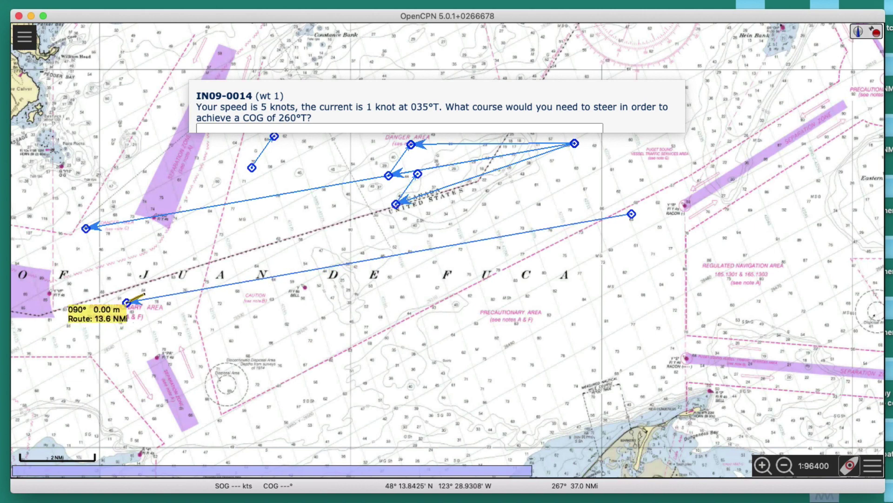
{"action": "key", "text": "Escape"}
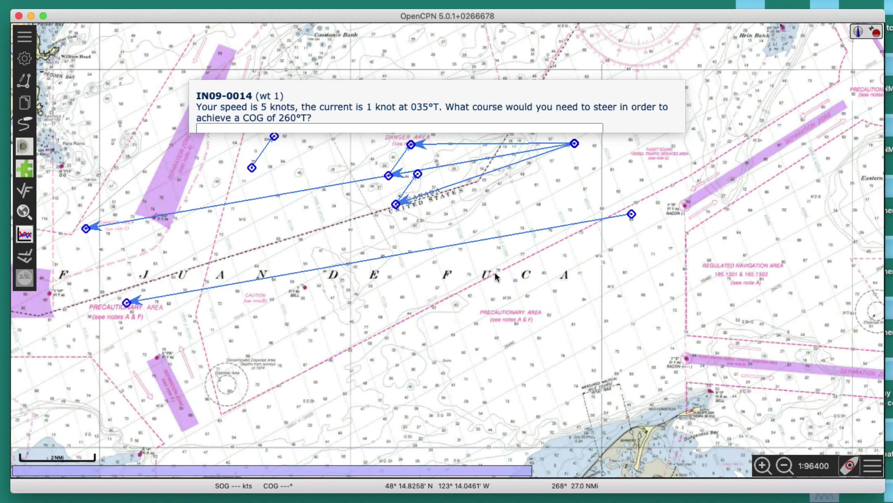
{"action": "left_click_drag", "start_coordinate": [495, 271], "coordinate": [591, 259]}
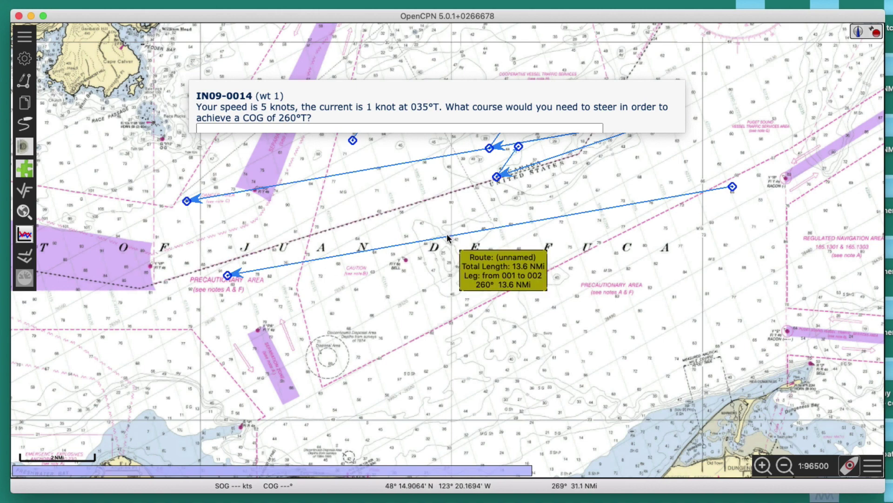
Drop a mark on the chart near the 260° route
{"action": "right_click", "coordinate": [437, 262]}
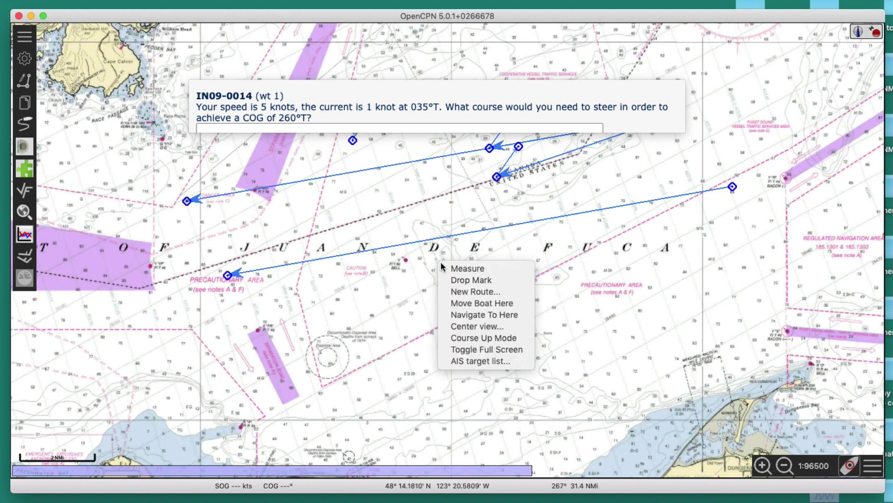
{"action": "left_click", "coordinate": [464, 281]}
{"action": "scroll", "coordinate": [454, 298], "scroll_direction": "up", "scroll_amount": 5}
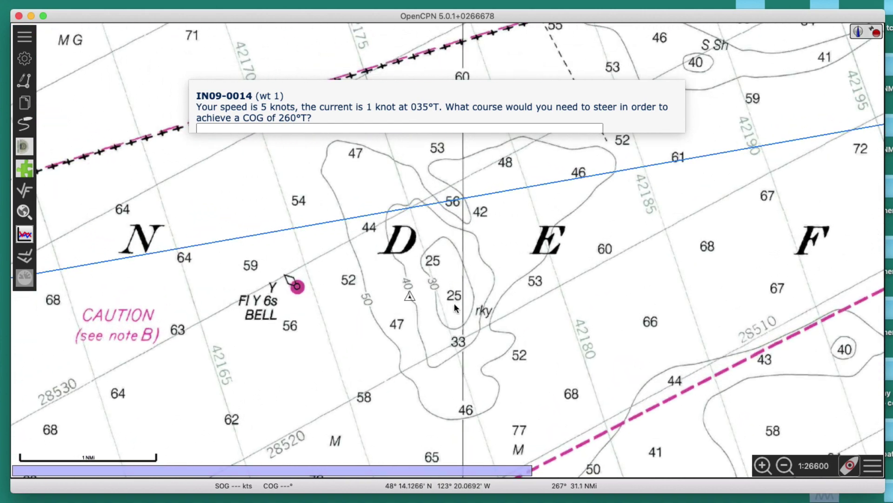
{"action": "mouse_move", "coordinate": [425, 203]}
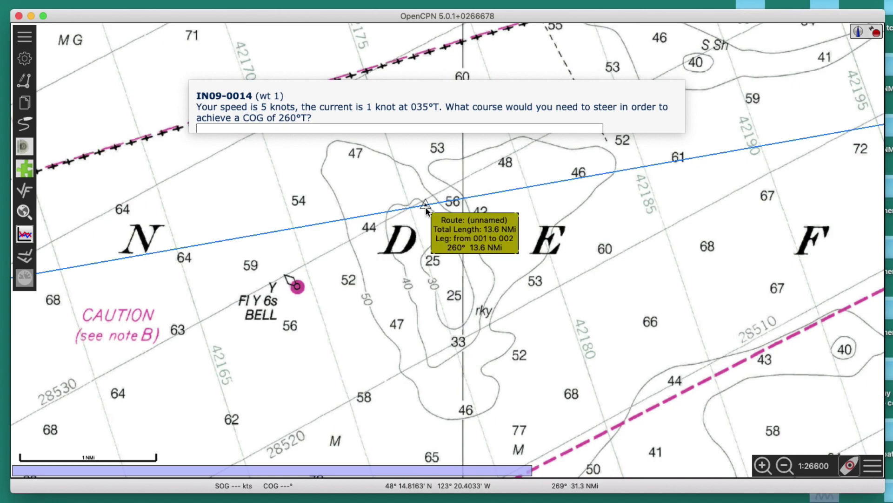
{"action": "scroll", "coordinate": [557, 335], "scroll_direction": "down", "scroll_amount": 1}
{"action": "scroll", "coordinate": [556, 334], "scroll_direction": "down", "scroll_amount": 2}
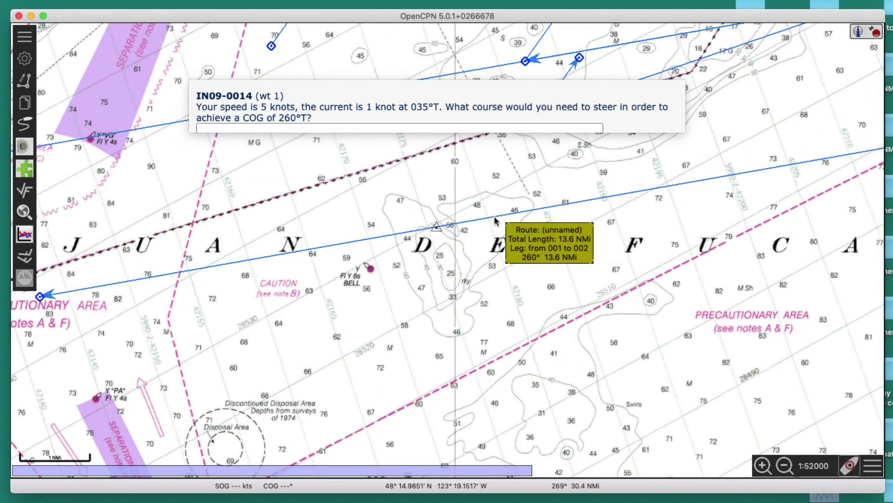
Insert a waypoint midway along the 13.6 NMi 260° route, making a 7.0 NMi first leg
{"action": "right_click", "coordinate": [496, 219]}
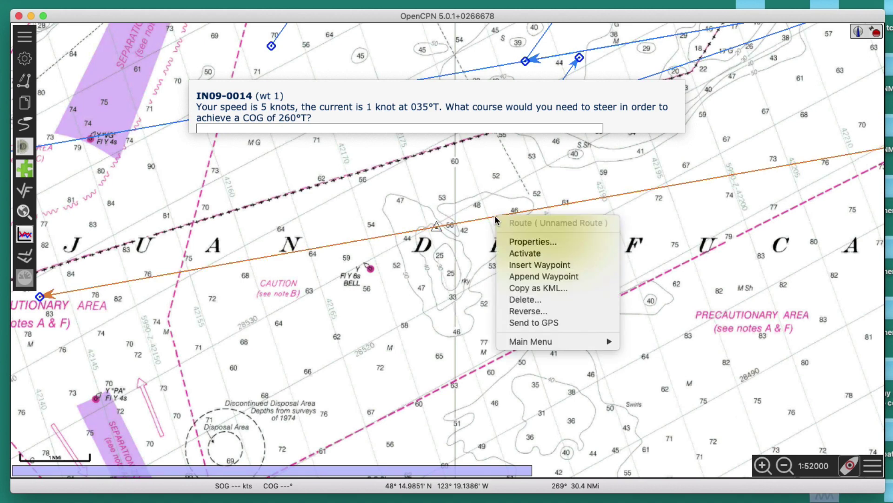
{"action": "left_click", "coordinate": [538, 266]}
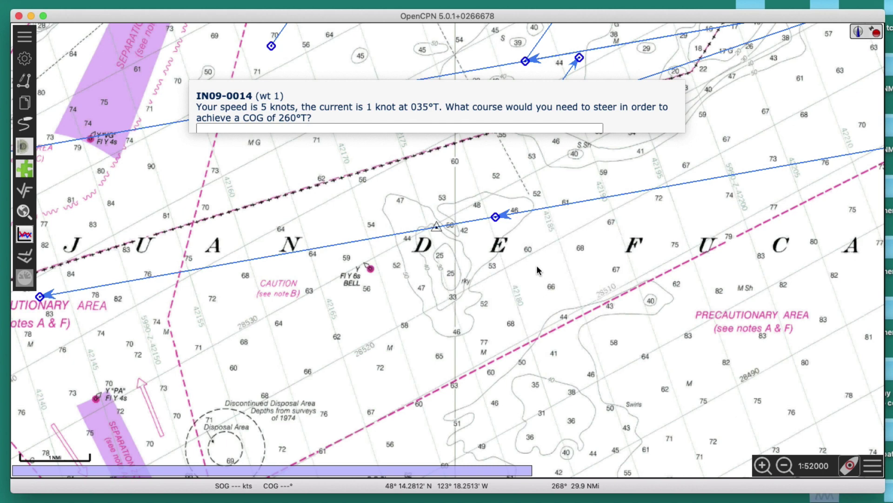
{"action": "mouse_move", "coordinate": [498, 217]}
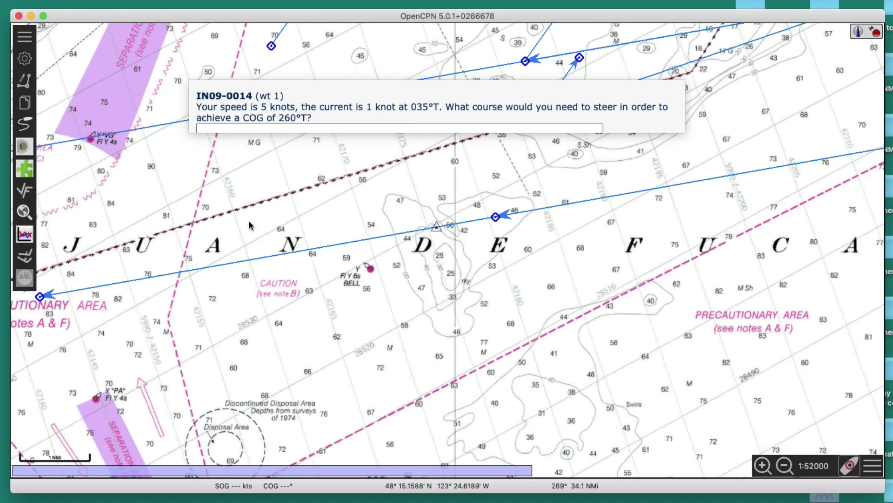
Delete the unnamed waypoint mark beside the D of DE FUCA
{"action": "mouse_move", "coordinate": [300, 253]}
{"action": "scroll", "coordinate": [548, 288], "scroll_direction": "down", "scroll_amount": 5}
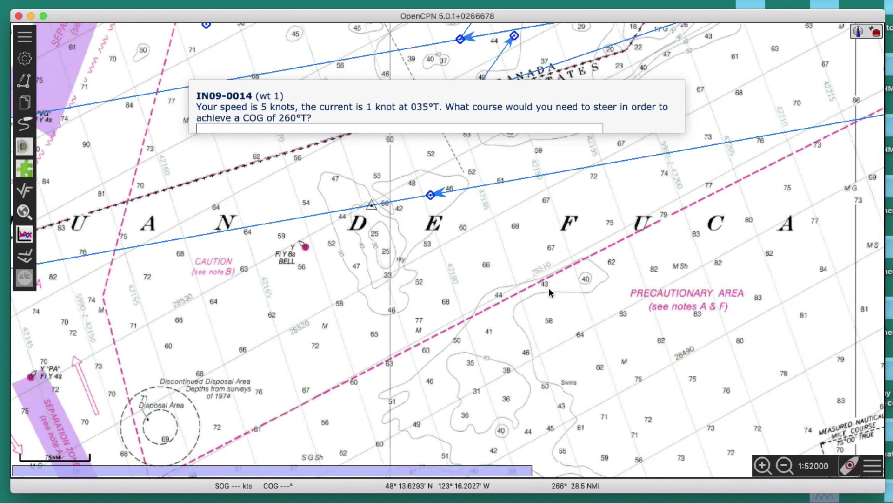
{"action": "scroll", "coordinate": [534, 345], "scroll_direction": "up", "scroll_amount": 4}
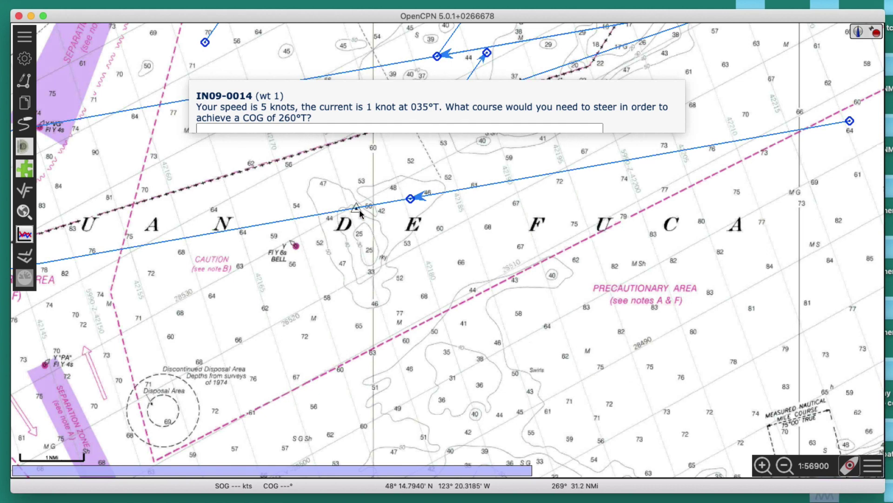
{"action": "left_click_drag", "start_coordinate": [360, 213], "coordinate": [344, 236]}
{"action": "right_click", "coordinate": [344, 235]}
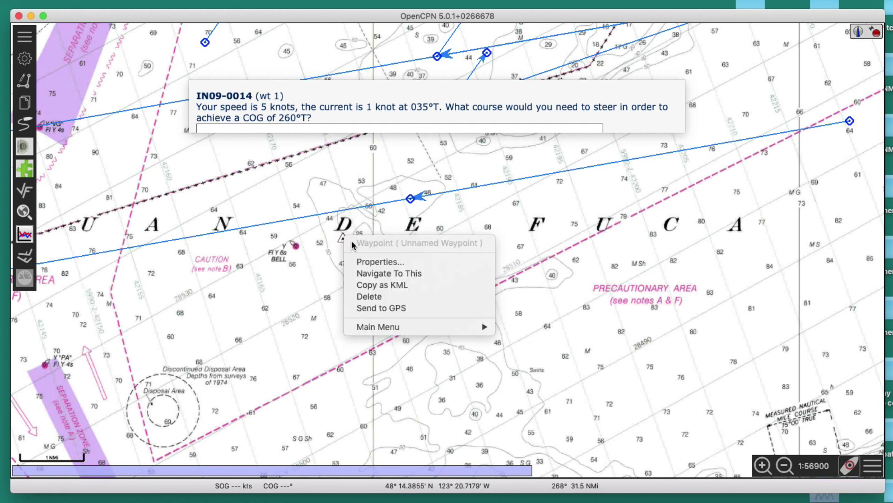
{"action": "left_click", "coordinate": [378, 297]}
{"action": "left_click_drag", "start_coordinate": [519, 275], "coordinate": [559, 252]}
{"action": "mouse_move", "coordinate": [450, 182]}
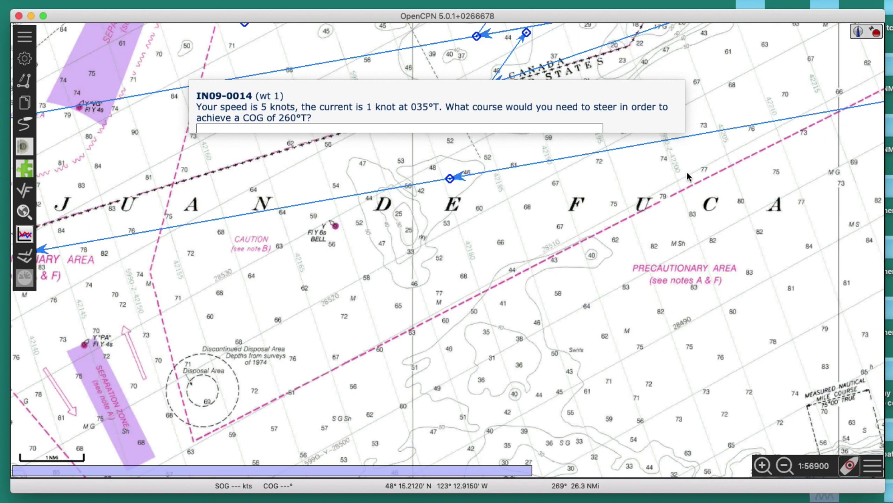
{"action": "scroll", "coordinate": [345, 359], "scroll_direction": "up", "scroll_amount": 3}
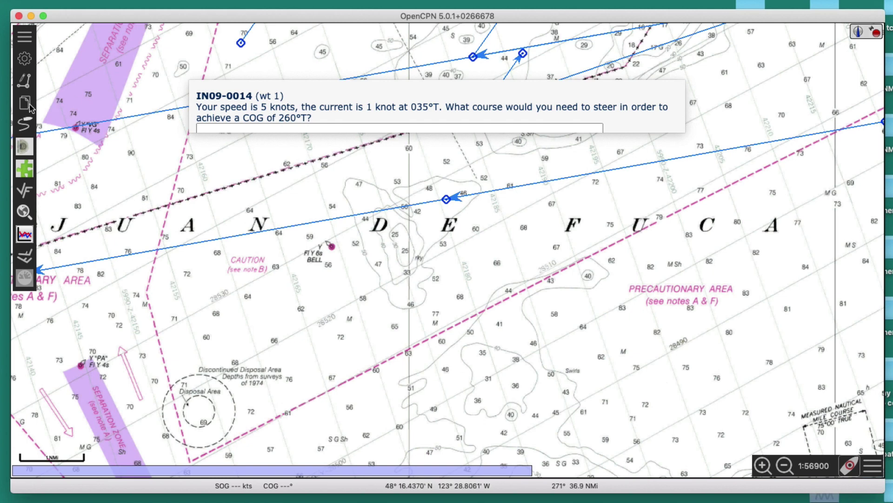
Draw a 1.00 NMi current route at 215° from the inserted waypoint to sounding 25
{"action": "left_click", "coordinate": [27, 80]}
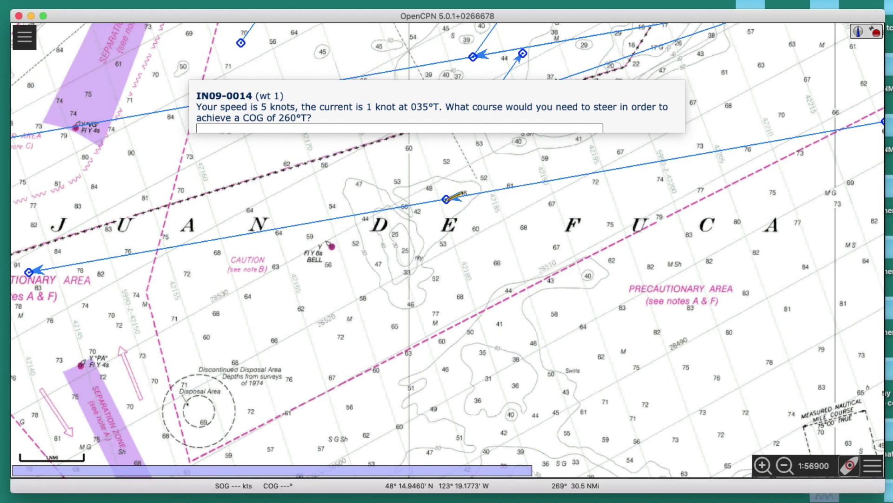
{"action": "left_click", "coordinate": [446, 199]}
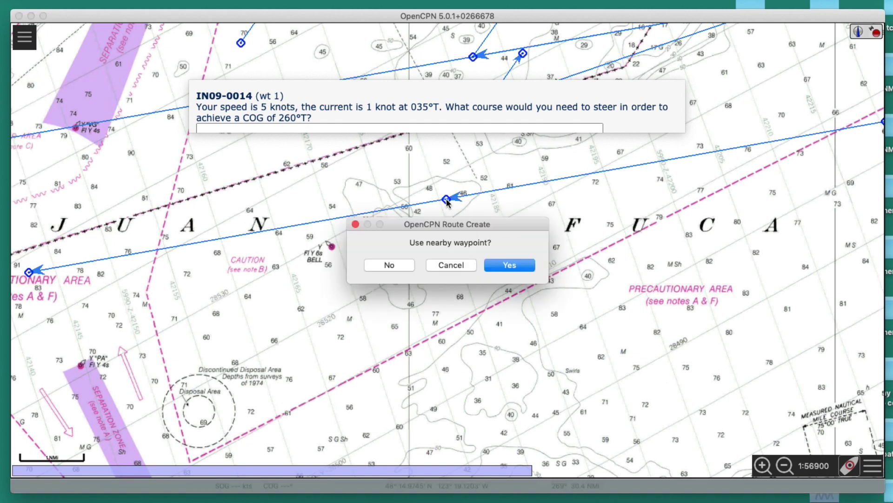
{"action": "left_click", "coordinate": [509, 264]}
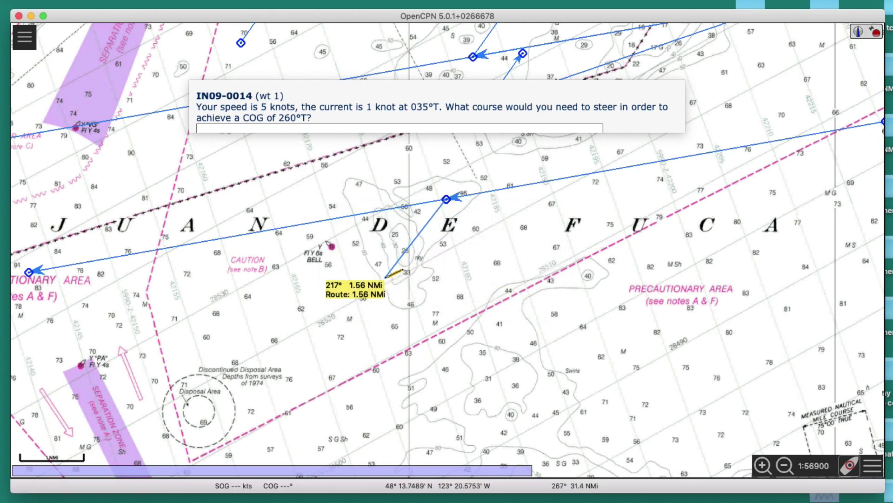
{"action": "scroll", "coordinate": [404, 270], "scroll_direction": "up", "scroll_amount": 2}
{"action": "scroll", "coordinate": [387, 274], "scroll_direction": "up", "scroll_amount": 2}
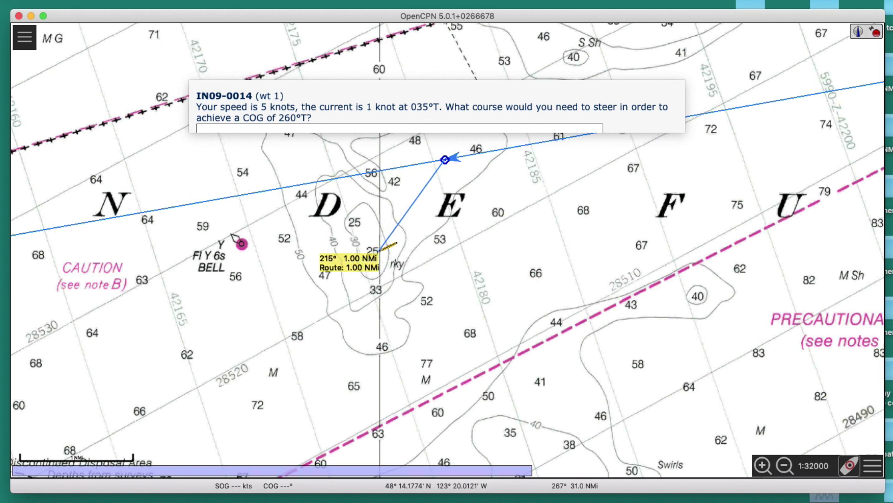
{"action": "left_click", "coordinate": [380, 250]}
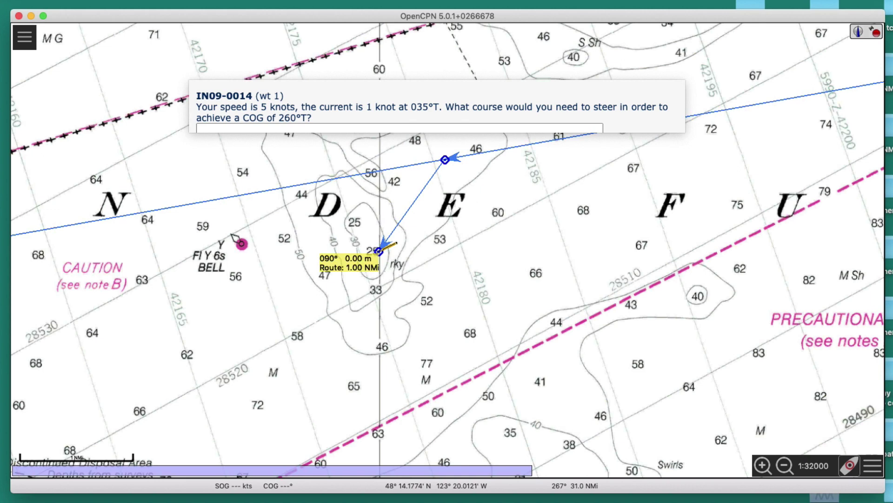
{"action": "left_click", "coordinate": [380, 251]}
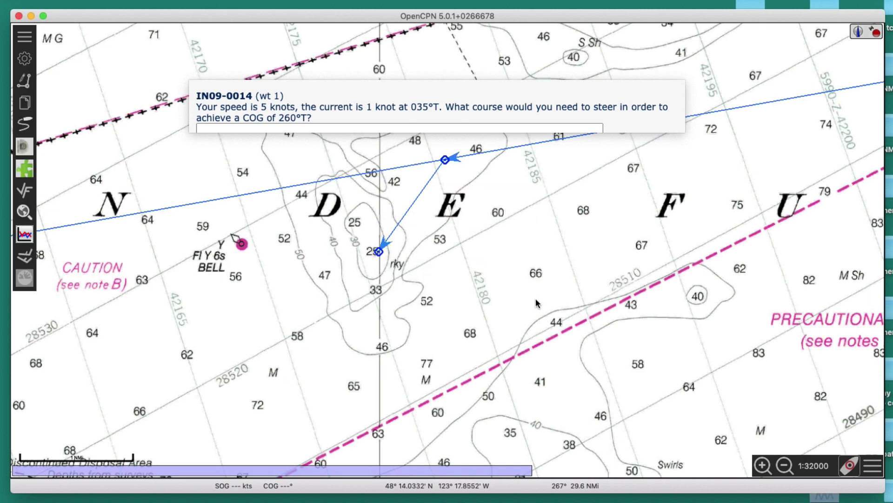
{"action": "left_click_drag", "start_coordinate": [536, 299], "coordinate": [415, 353]}
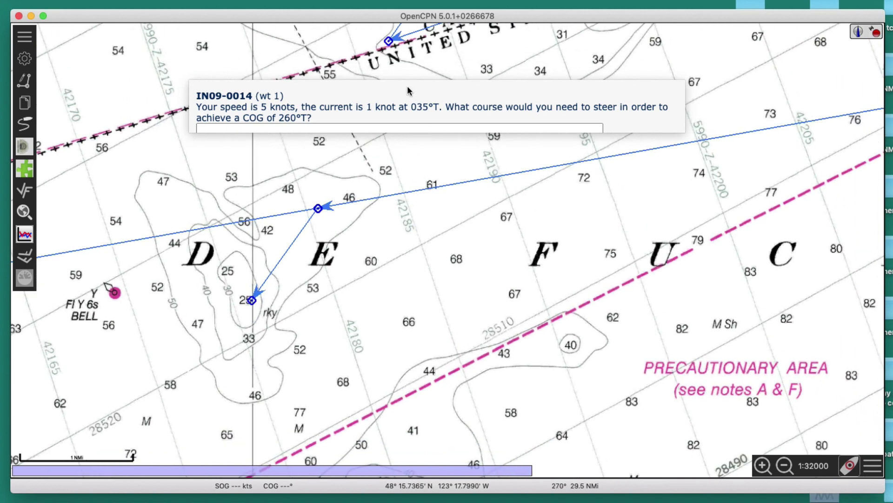
Draw a roughly 4 NMi steering leg at about 074° from the sounding-25 waypoint to near sounding 74
{"action": "left_click_drag", "start_coordinate": [407, 87], "coordinate": [340, 38]}
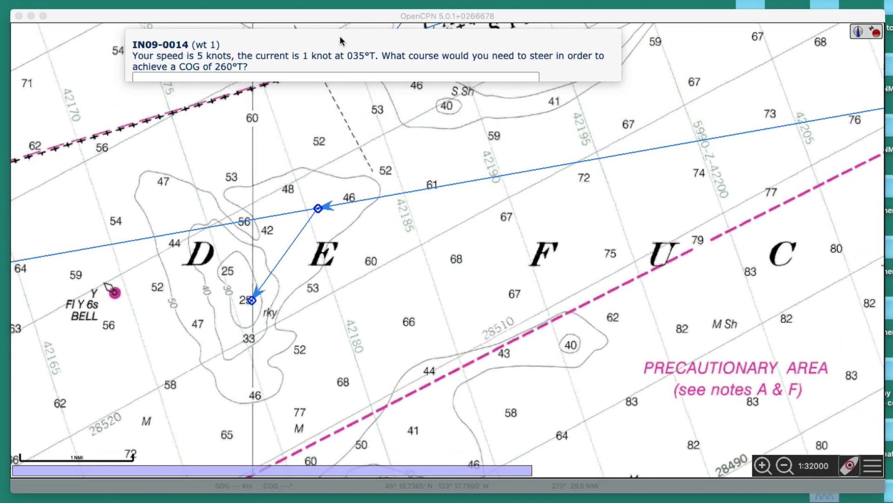
{"action": "left_click", "coordinate": [18, 96]}
{"action": "left_click", "coordinate": [25, 82]}
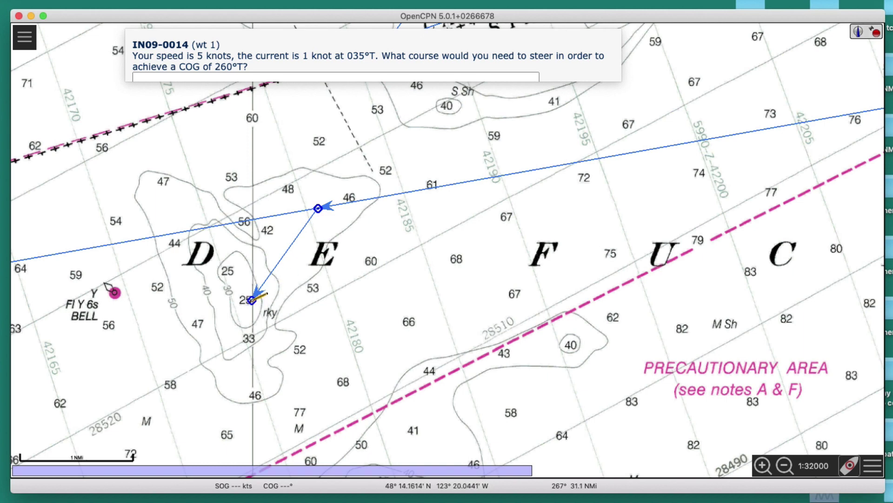
{"action": "left_click", "coordinate": [251, 301]}
{"action": "left_click", "coordinate": [509, 265]}
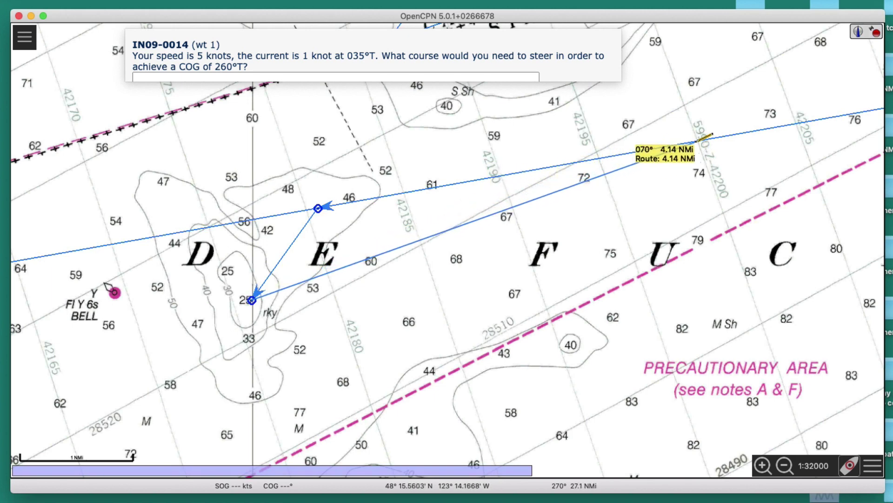
{"action": "left_click", "coordinate": [753, 157]}
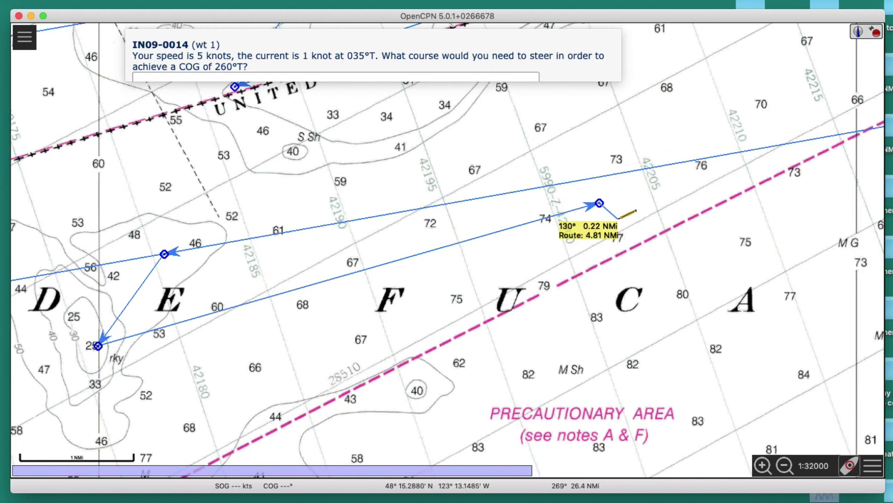
{"action": "key", "text": "Escape"}
{"action": "left_click_drag", "start_coordinate": [599, 203], "coordinate": [557, 223]}
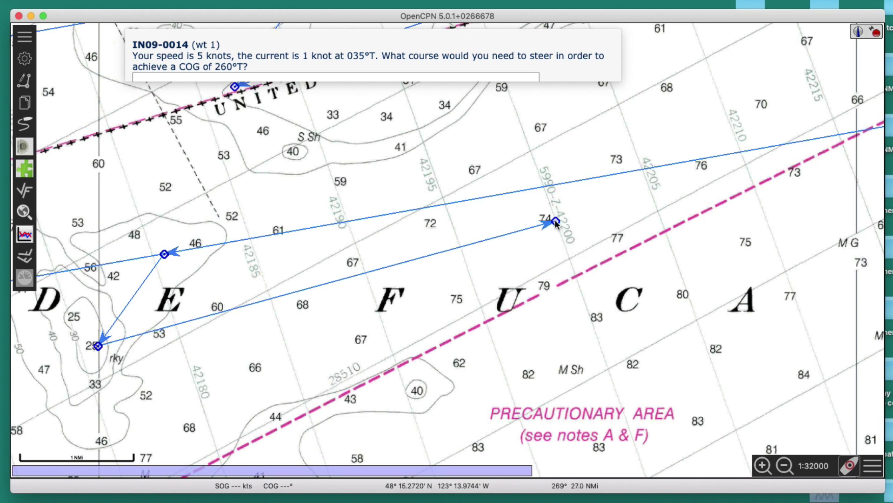
Delete the short steering leg route
{"action": "right_click", "coordinate": [426, 261]}
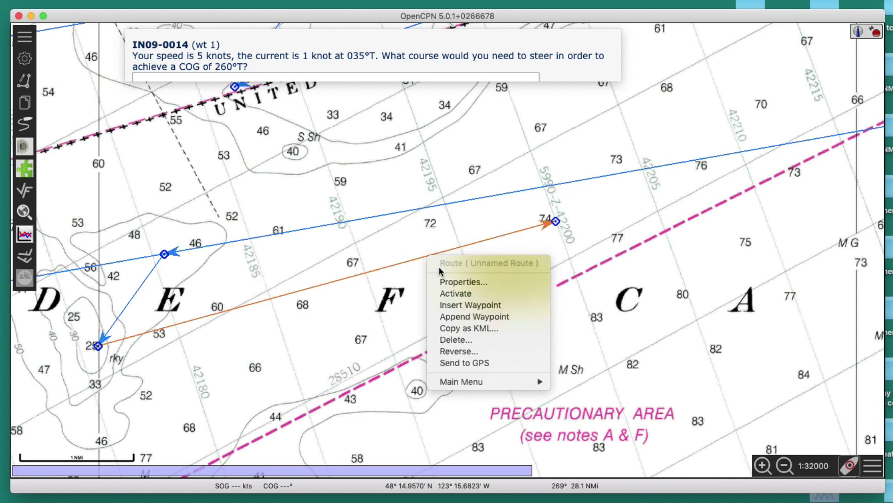
{"action": "left_click", "coordinate": [456, 340]}
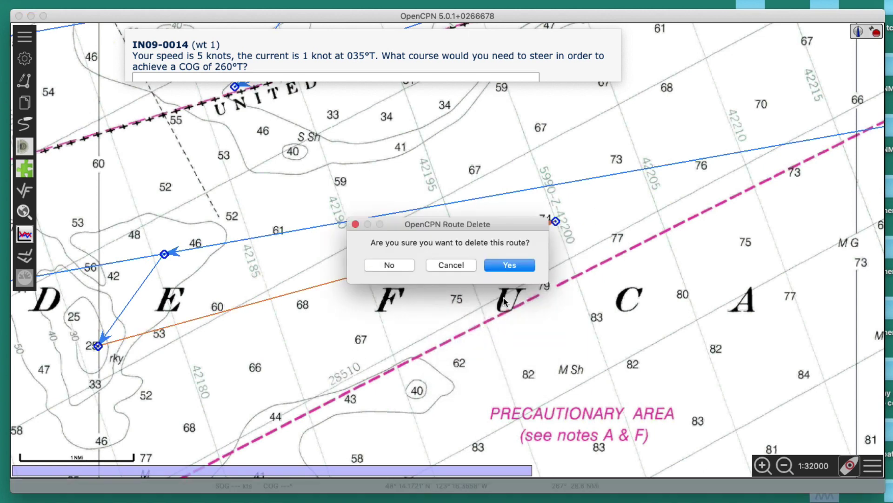
{"action": "left_click", "coordinate": [512, 264]}
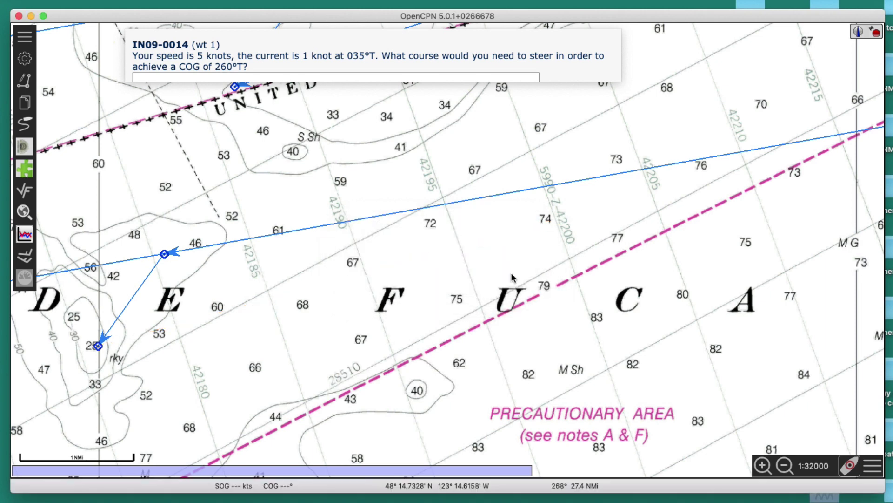
Draw a 5.0 NMi steering leg at about 072° from the sounding-25 waypoint to the 260° line
{"action": "left_click", "coordinate": [29, 83]}
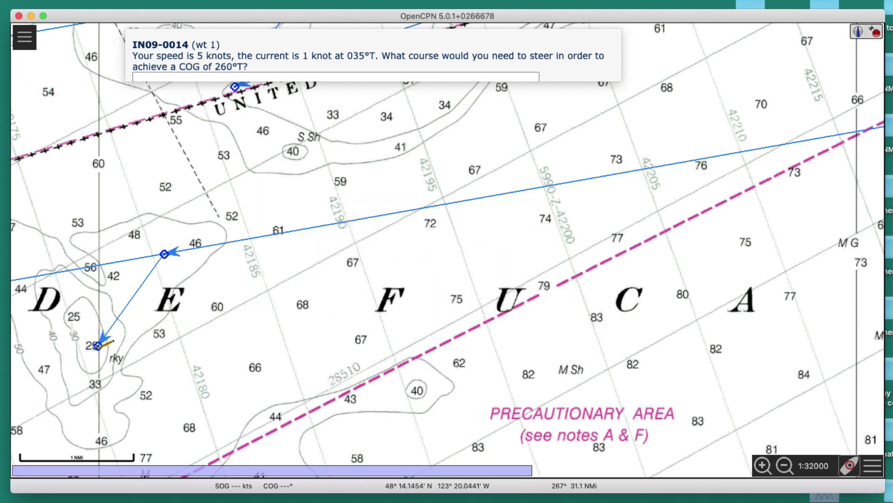
{"action": "left_click", "coordinate": [99, 345]}
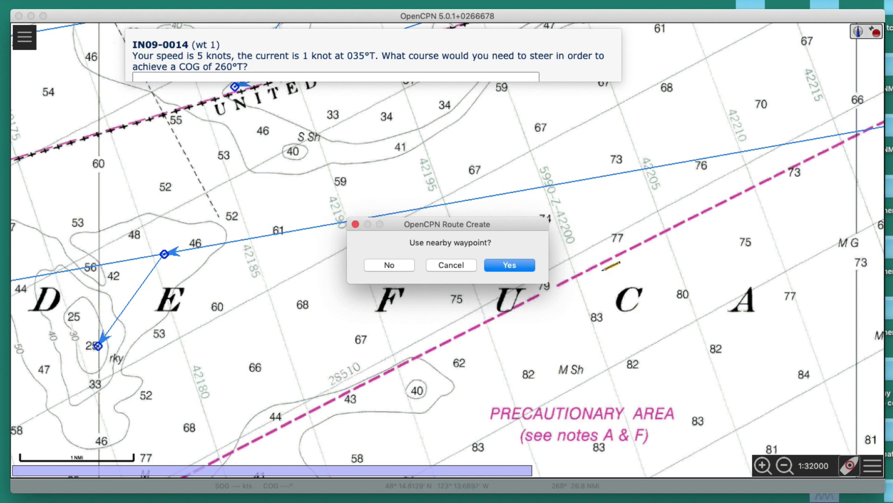
{"action": "left_click", "coordinate": [530, 266]}
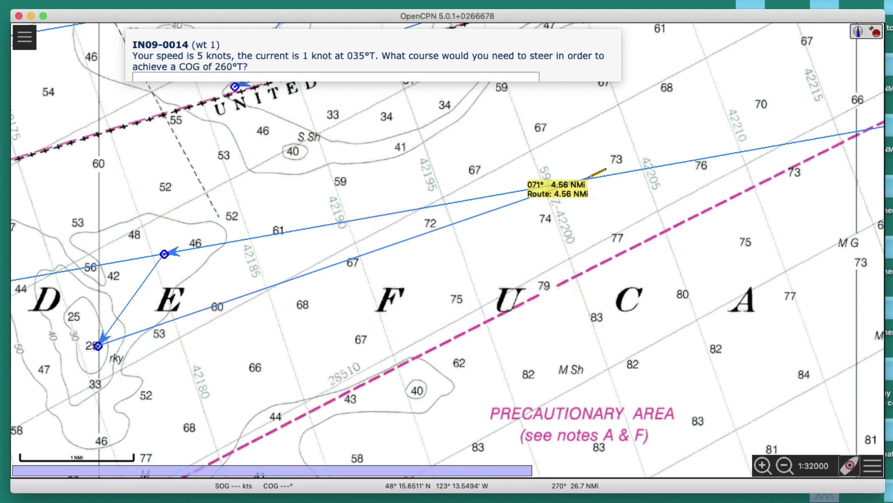
{"action": "left_click", "coordinate": [639, 170]}
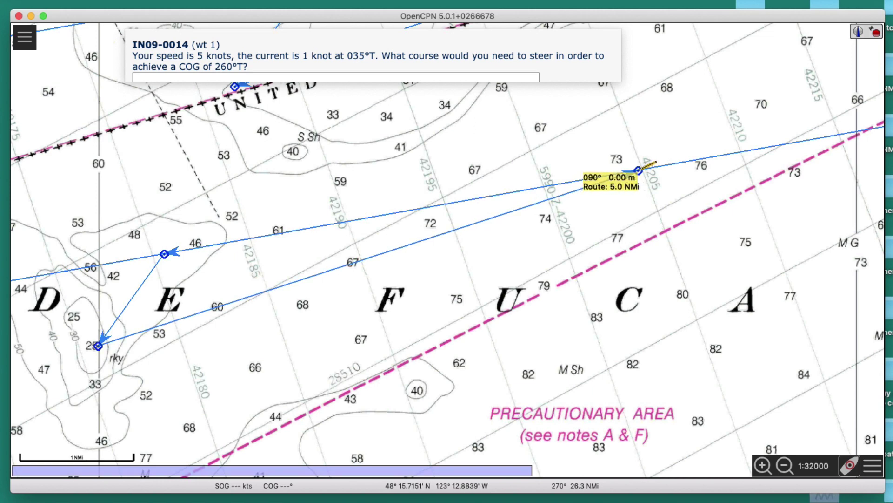
{"action": "left_click", "coordinate": [639, 170]}
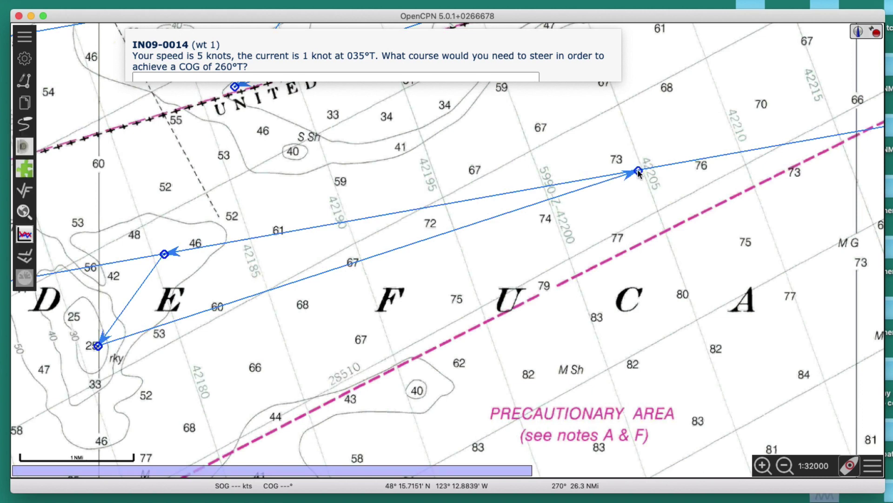